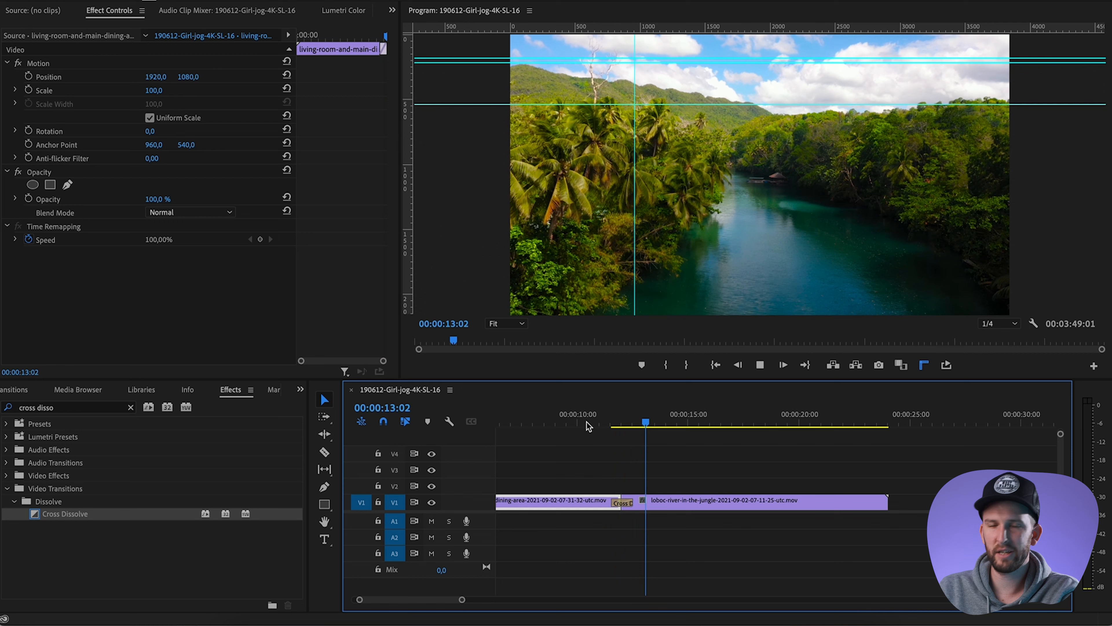
Step: Replace the Cross Dissolve between the living-room and jungle-river clips by reapplying the default transition at the cut, and play it
{"action": "left_click", "coordinate": [623, 502]}
{"action": "key", "text": "Delete"}
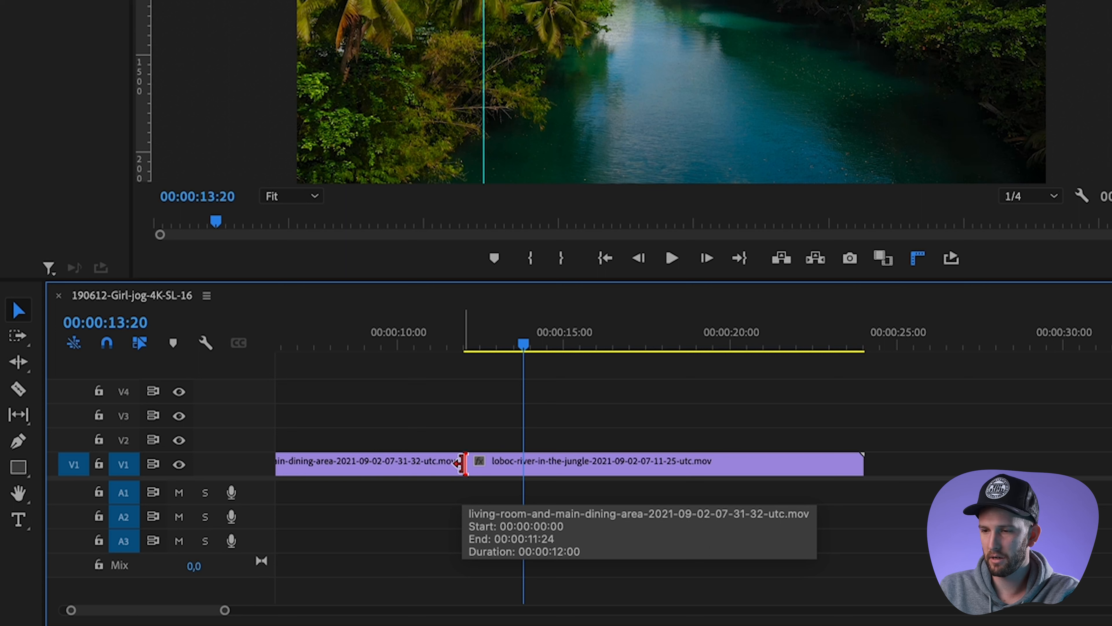
{"action": "right_click", "coordinate": [463, 463]}
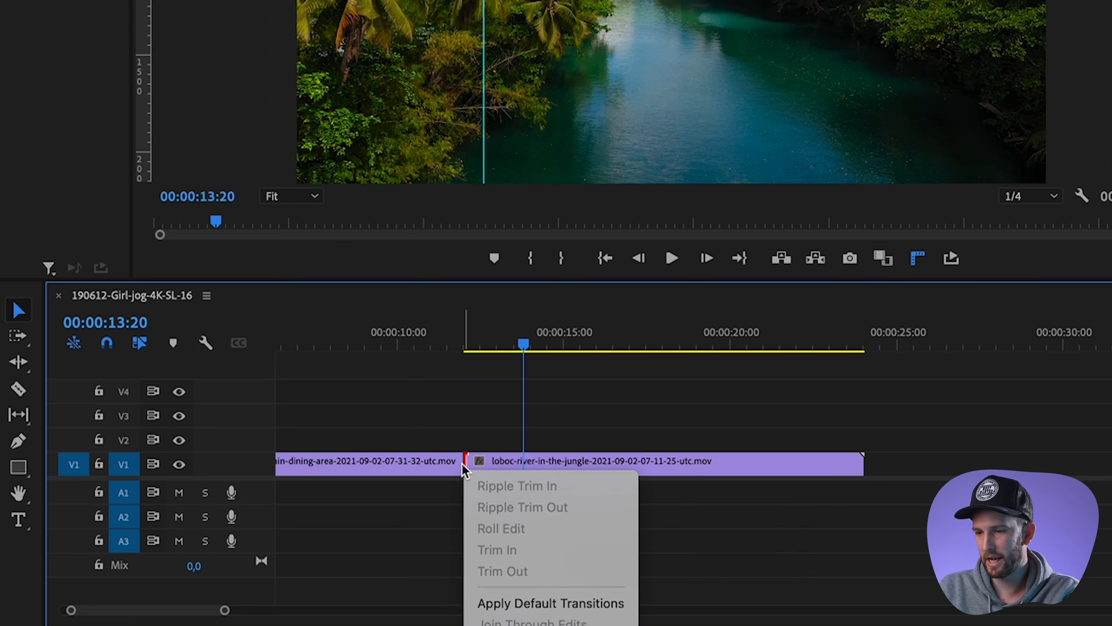
{"action": "left_click", "coordinate": [521, 605]}
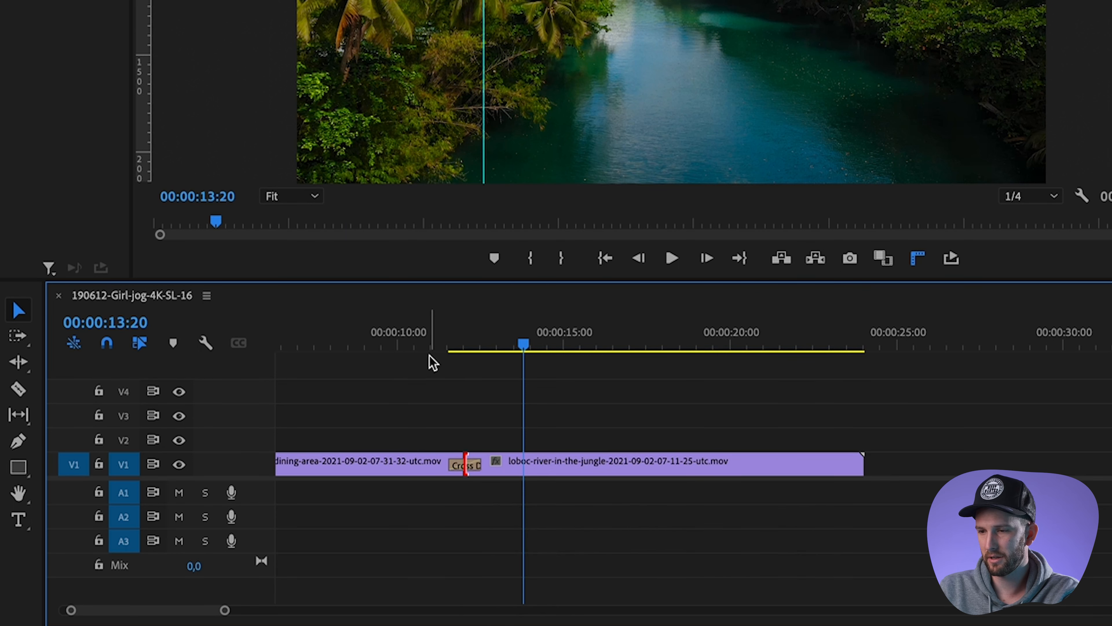
{"action": "left_click", "coordinate": [431, 340]}
{"action": "key", "text": "space"}
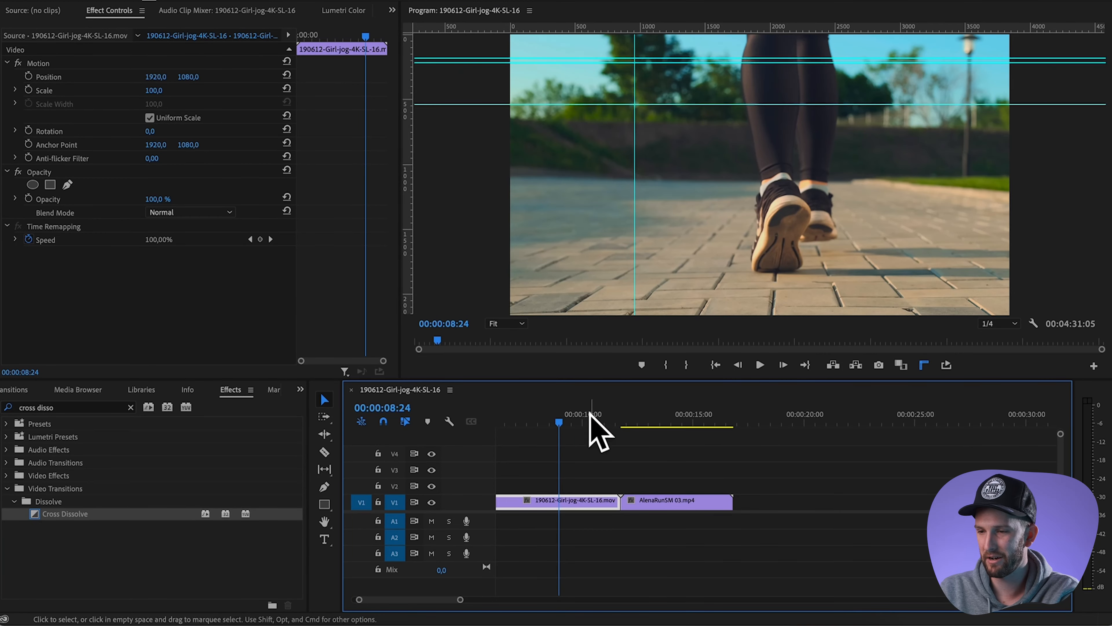
Step: Rearrange the clips on V2 so AlenaRunSM 03.mp4 starts the sequence and 190612-Girl-jog-4K-SL-16.mov follows directly after it
{"action": "left_click_drag", "start_coordinate": [562, 421], "coordinate": [654, 425]}
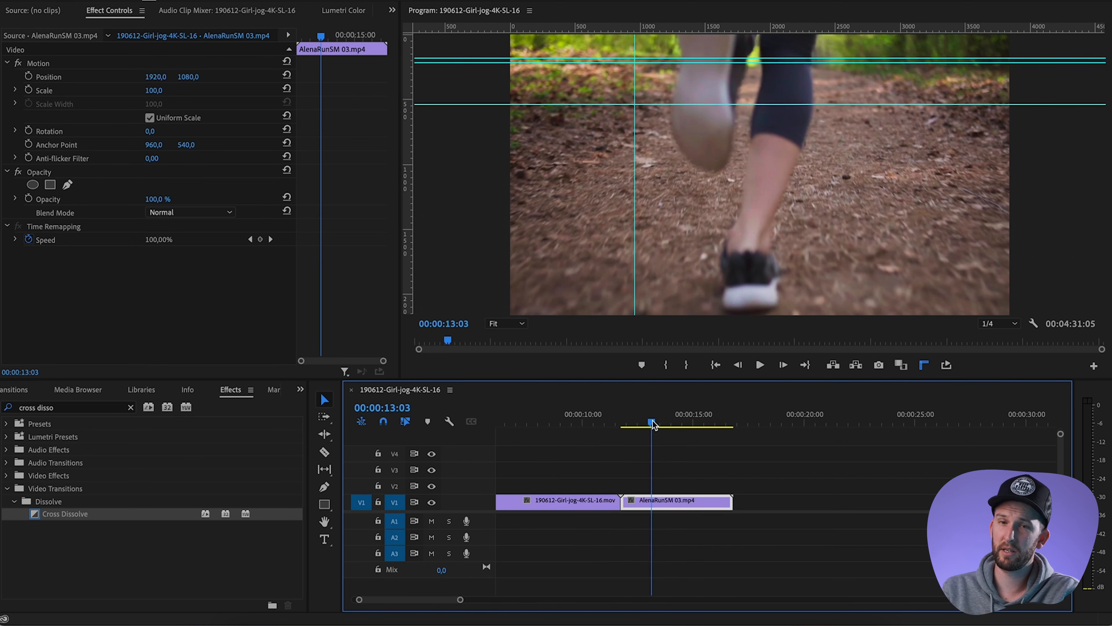
{"action": "left_click", "coordinate": [595, 423]}
{"action": "left_click_drag", "start_coordinate": [655, 502], "coordinate": [525, 491]}
{"action": "left_click_drag", "start_coordinate": [605, 502], "coordinate": [673, 502]}
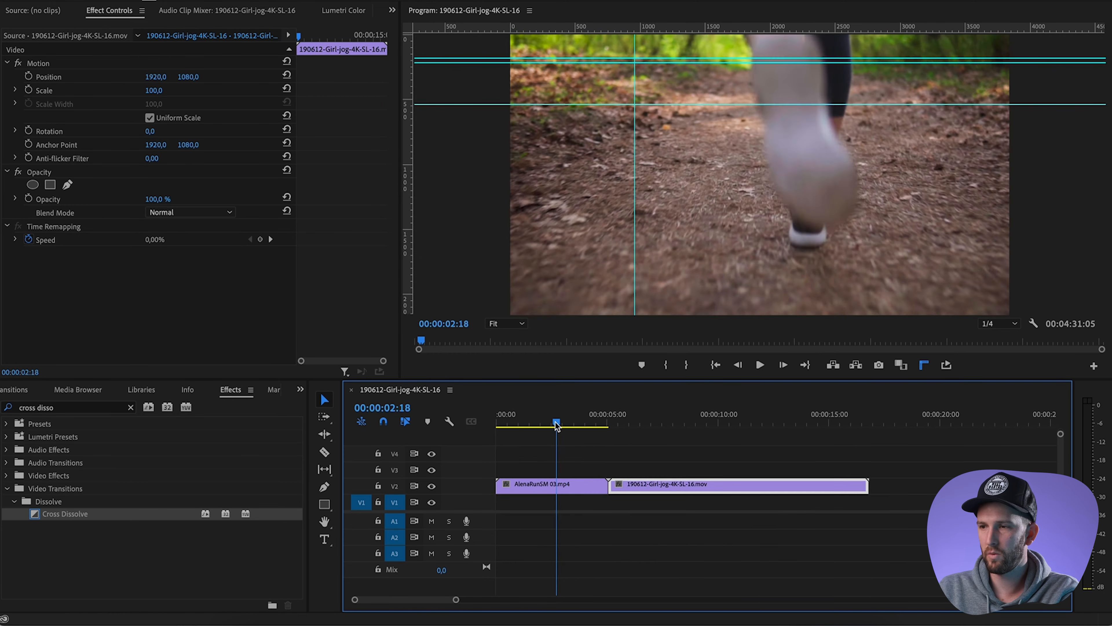
Step: Split AlenaRunSM 03.mp4 at 00:00:04:11, where the shoe is raised, and delete the part after the cut
{"action": "left_click_drag", "start_coordinate": [556, 426], "coordinate": [594, 429]}
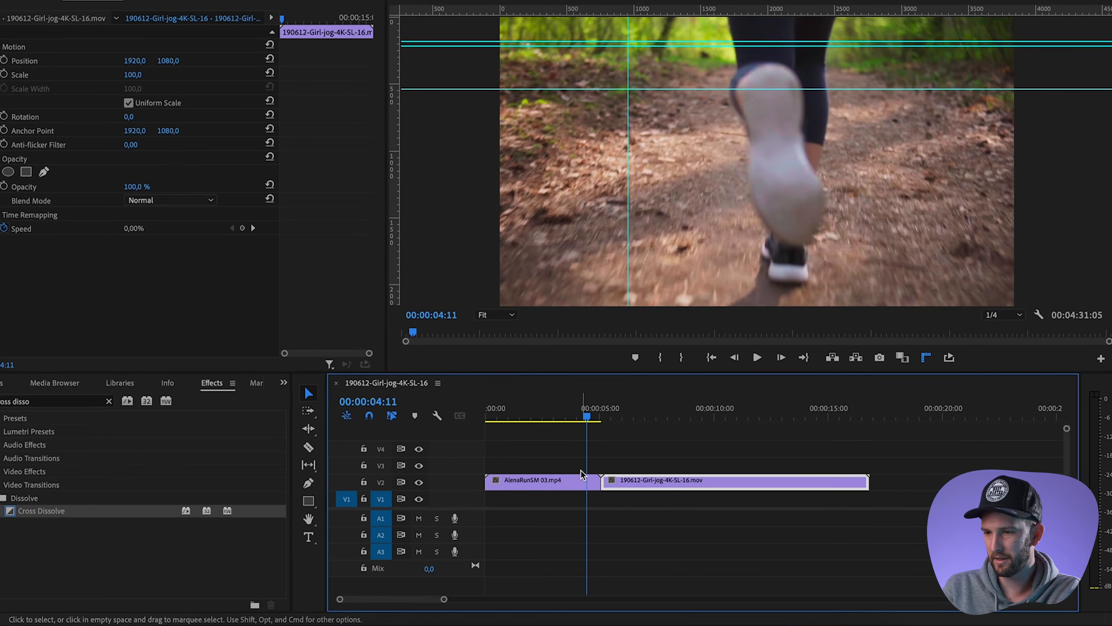
{"action": "left_click", "coordinate": [588, 482]}
{"action": "key", "text": "super+k"}
{"action": "left_click", "coordinate": [487, 434]}
{"action": "key", "text": "Delete"}
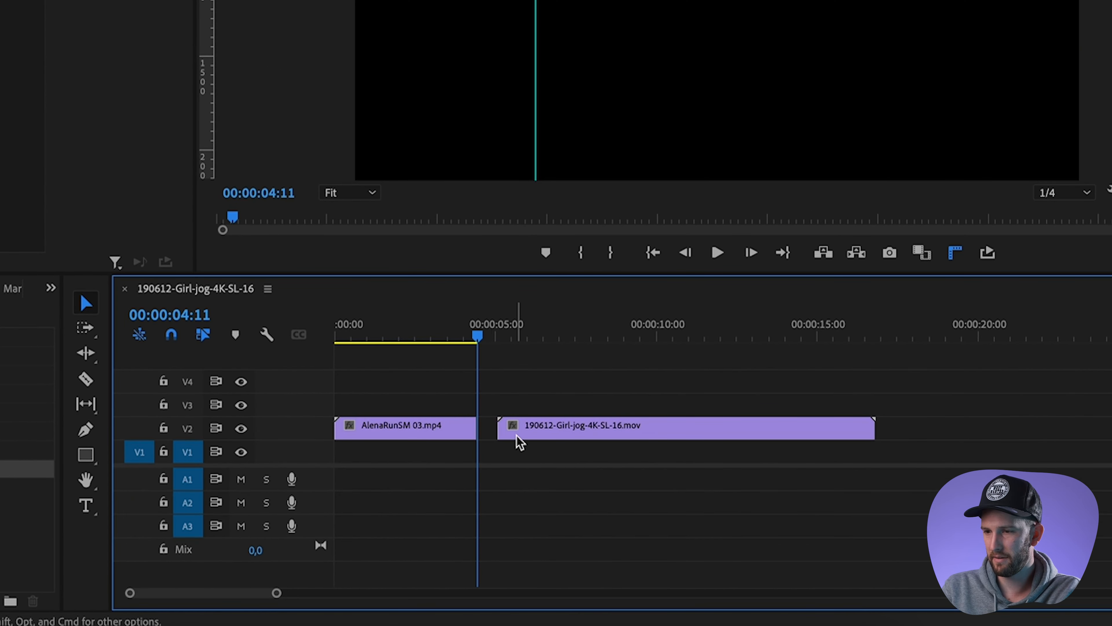
{"action": "key", "text": "Left"}
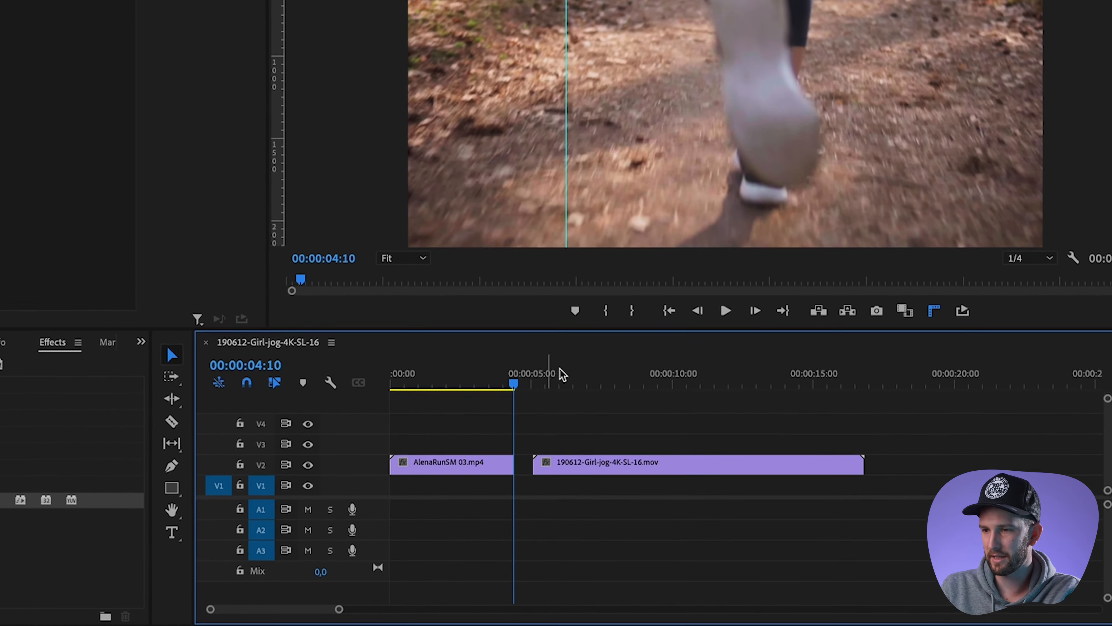
{"action": "key", "text": "Right"}
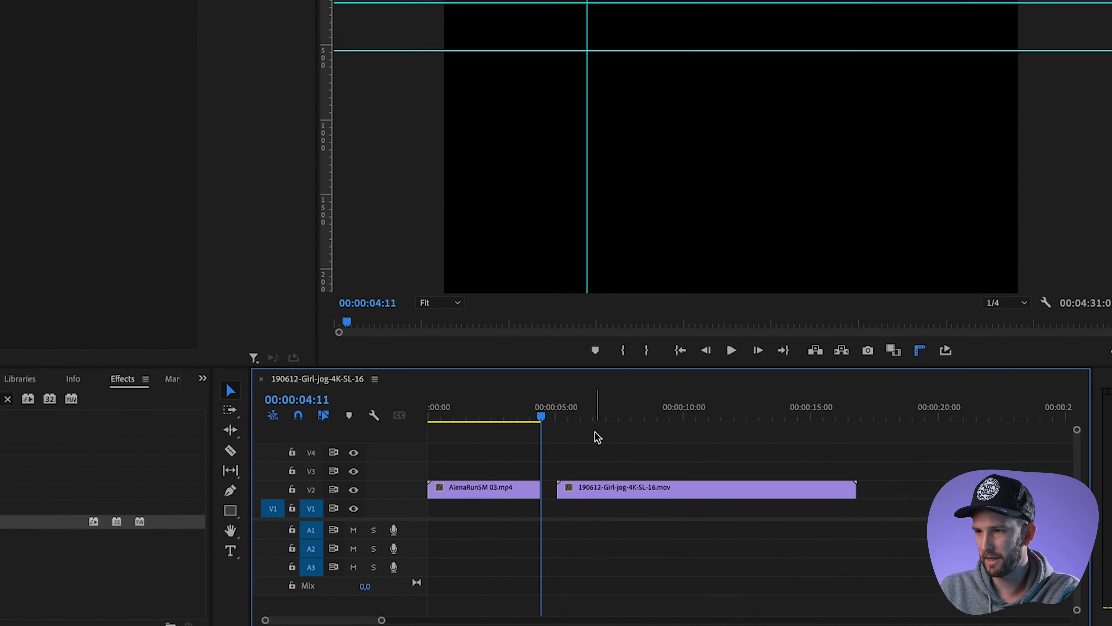
Step: Trim the start of 190612-Girl-jog-4K-SL-16.mov at the matching foot movement and close the gap to AlenaRunSM 03.mp4
{"action": "key", "text": "equal"}
{"action": "key", "text": "equal"}
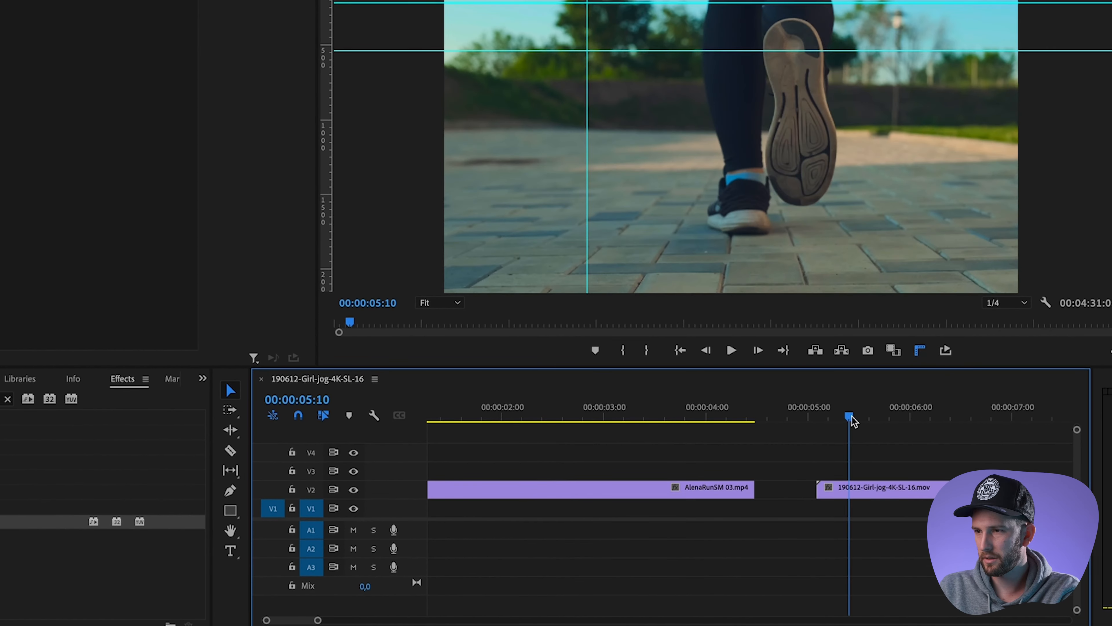
{"action": "left_click_drag", "start_coordinate": [852, 420], "coordinate": [920, 421]}
{"action": "left_click", "coordinate": [951, 490]}
{"action": "left_click_drag", "start_coordinate": [888, 489], "coordinate": [825, 490]}
Step: Play back the cut between the forest run and the paved-path jog twice to judge the matching movement
{"action": "left_click", "coordinate": [488, 417]}
{"action": "key", "text": "space"}
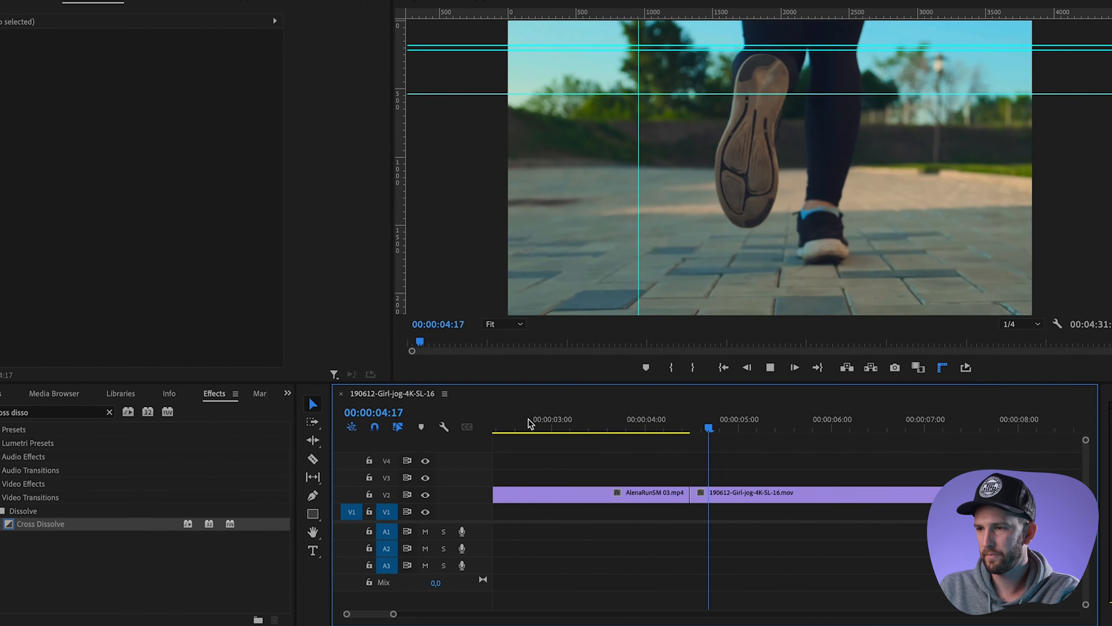
{"action": "key", "text": "space"}
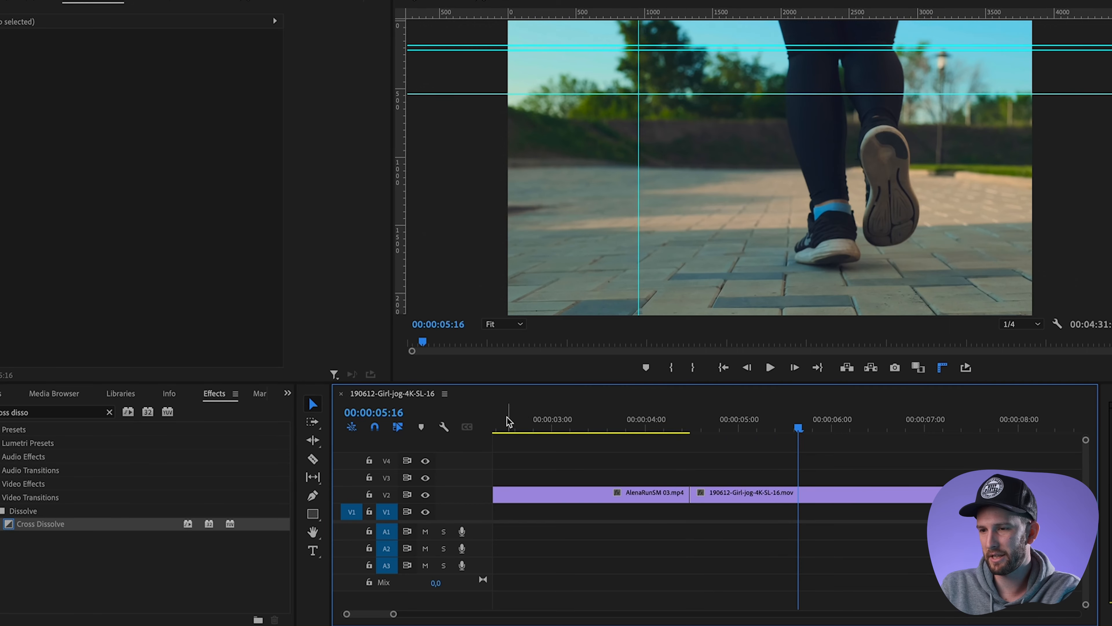
{"action": "left_click", "coordinate": [506, 417]}
{"action": "key", "text": "space"}
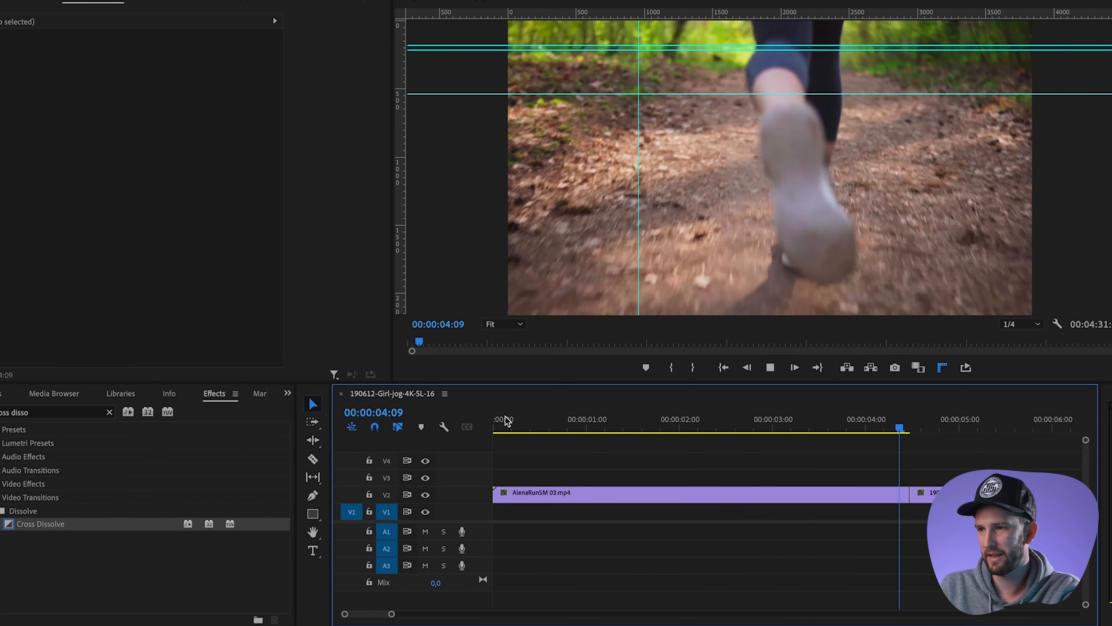
{"action": "key", "text": "space"}
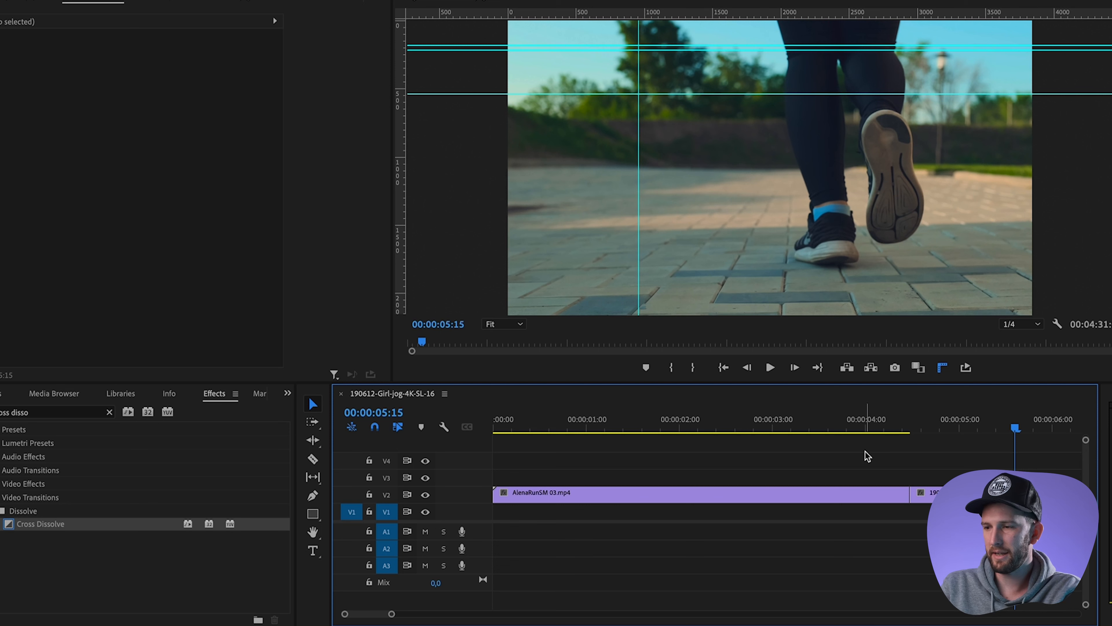
Step: Move the jogging clip to V3 overlapping the last frame of AlenaRunSM 03.mp4, and lower its opacity to 38% at 00:00:04:11
{"action": "scroll", "coordinate": [867, 456], "scroll_direction": "down", "scroll_amount": 3}
{"action": "left_click_drag", "start_coordinate": [651, 425], "coordinate": [707, 428]}
{"action": "left_click", "coordinate": [707, 491]}
{"action": "mouse_move", "coordinate": [709, 491]}
{"action": "left_mouse_down"}
{"action": "mouse_move", "coordinate": [724, 475]}
{"action": "mouse_move", "coordinate": [715, 477]}
{"action": "left_mouse_up"}
{"action": "key", "text": "="}
{"action": "key", "text": "="}
{"action": "left_click", "coordinate": [702, 427]}
{"action": "left_click_drag", "start_coordinate": [140, 194], "coordinate": [165, 191]}
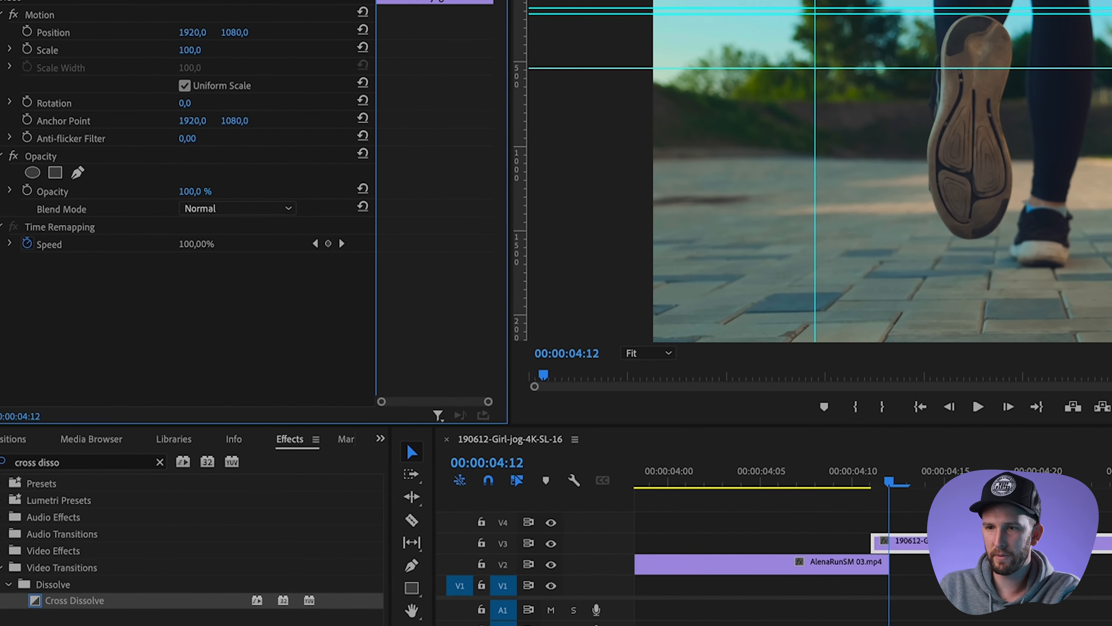
{"action": "key", "text": "Left"}
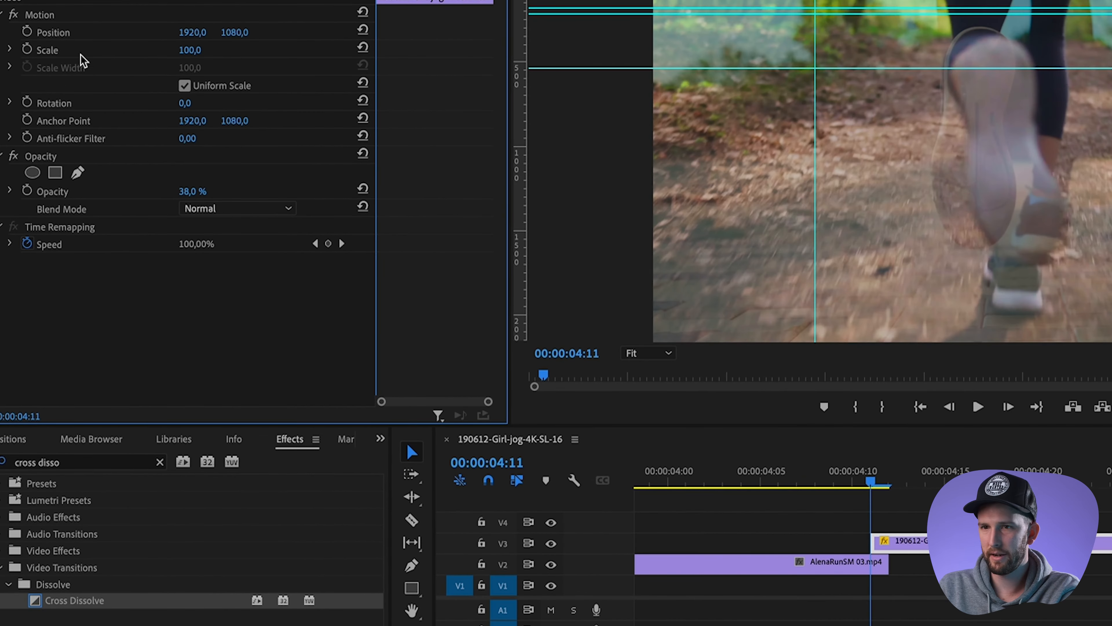
Step: Align the jogging clip's shoe with the shoe beneath it using scale 120, position 2058, 1169 and rotation -12°
{"action": "left_click_drag", "start_coordinate": [190, 50], "coordinate": [252, 37]}
{"action": "left_click_drag", "start_coordinate": [191, 32], "coordinate": [199, 32]}
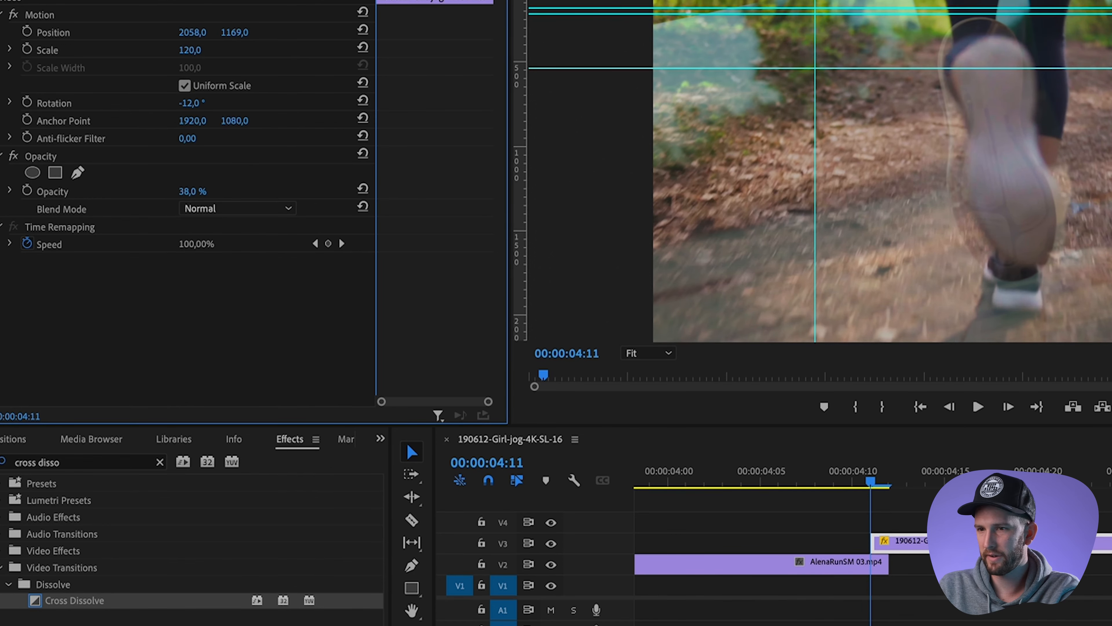
{"action": "left_click_drag", "start_coordinate": [193, 191], "coordinate": [200, 191]}
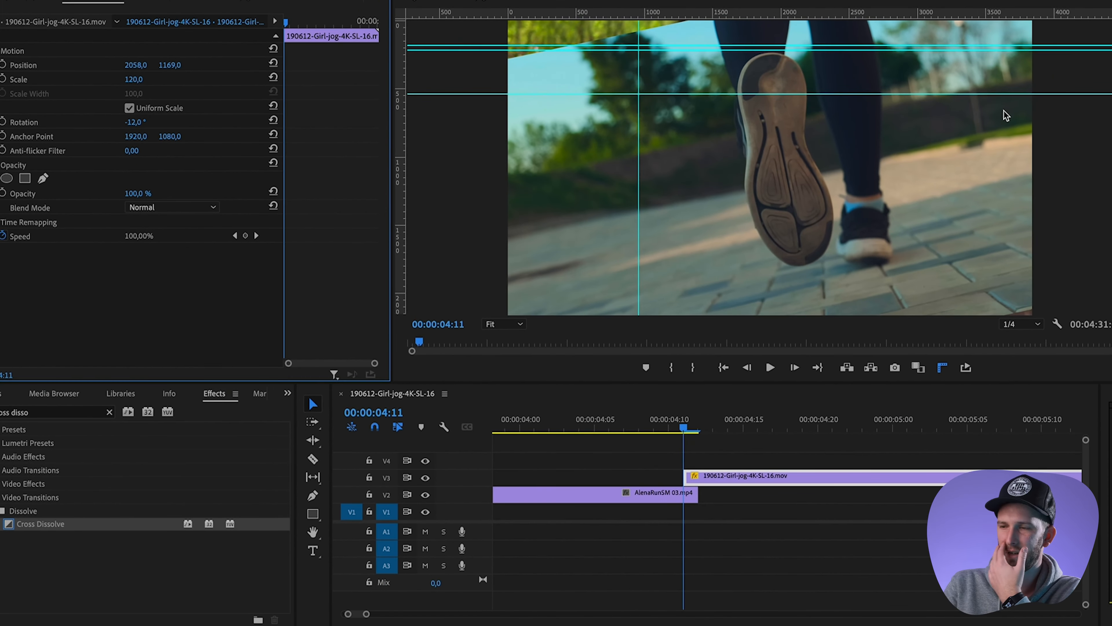
{"action": "key", "text": "ctrl+z"}
{"action": "left_click", "coordinate": [711, 474]}
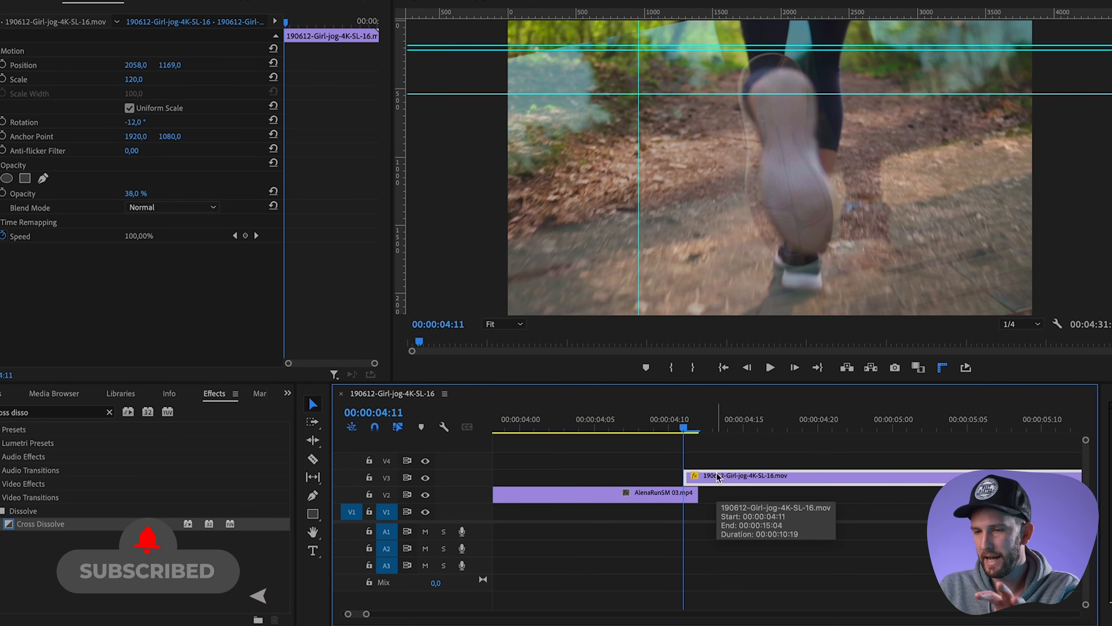
Step: Place the jogging clip back on V2 directly after AlenaRunSM 03.mp4, and restore its opacity and Motion settings
{"action": "left_click_drag", "start_coordinate": [718, 476], "coordinate": [738, 500]}
{"action": "left_click", "coordinate": [718, 428]}
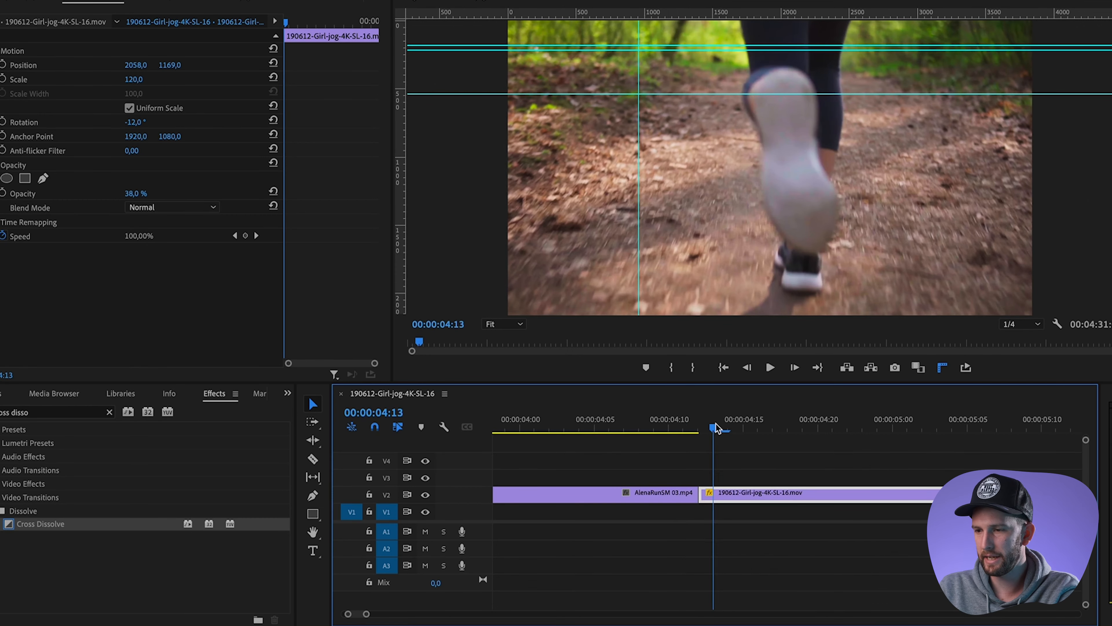
{"action": "left_click_drag", "start_coordinate": [129, 194], "coordinate": [140, 193]}
{"action": "left_click", "coordinate": [273, 48]}
{"action": "left_click_drag", "start_coordinate": [627, 428], "coordinate": [570, 425]}
{"action": "key", "text": "space"}
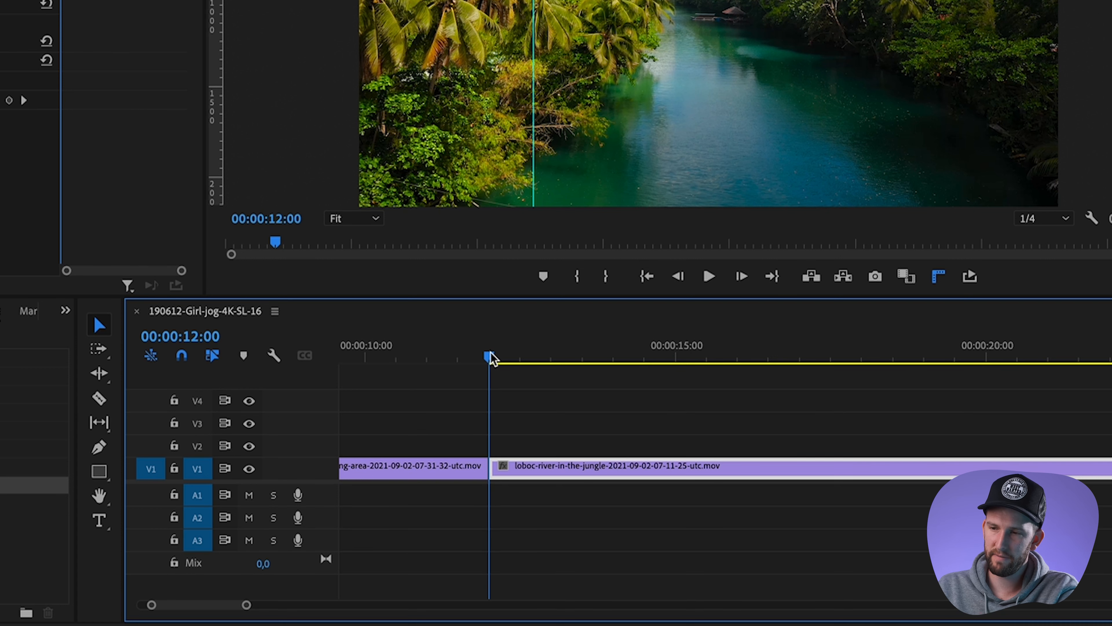
Step: Search the effects for "gauss" and apply Gaussian Blur to the living-room clip before the cut
{"action": "key", "text": "Left"}
{"action": "key", "text": "Left"}
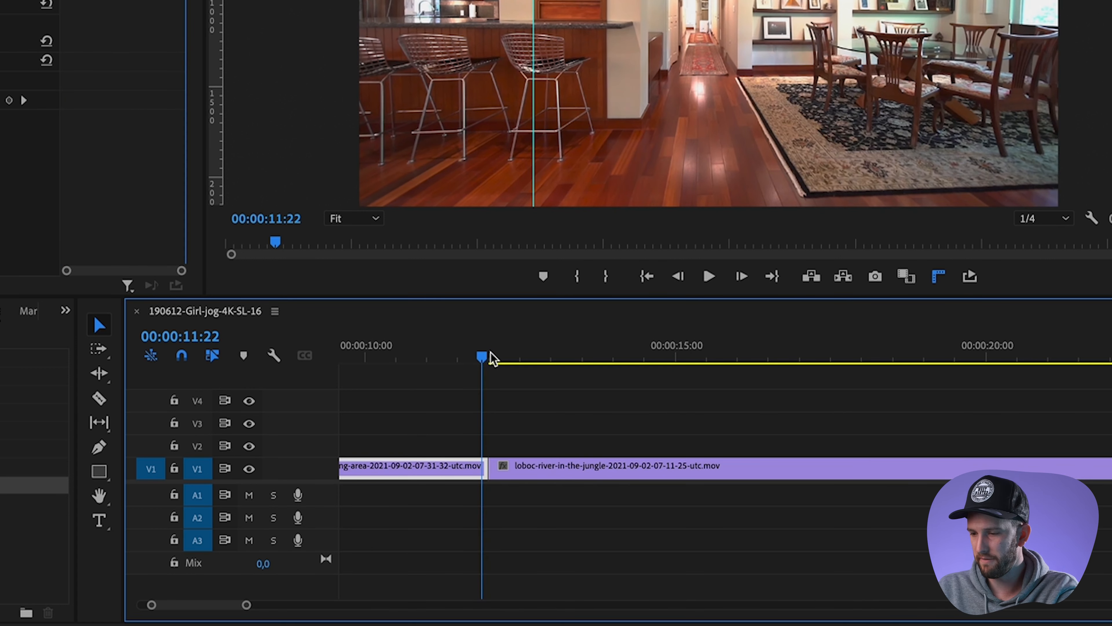
{"action": "key", "text": "equal"}
{"action": "key", "text": "equal"}
{"action": "scroll", "coordinate": [587, 467], "scroll_direction": "right", "scroll_amount": 5}
{"action": "triple_click", "coordinate": [70, 338]}
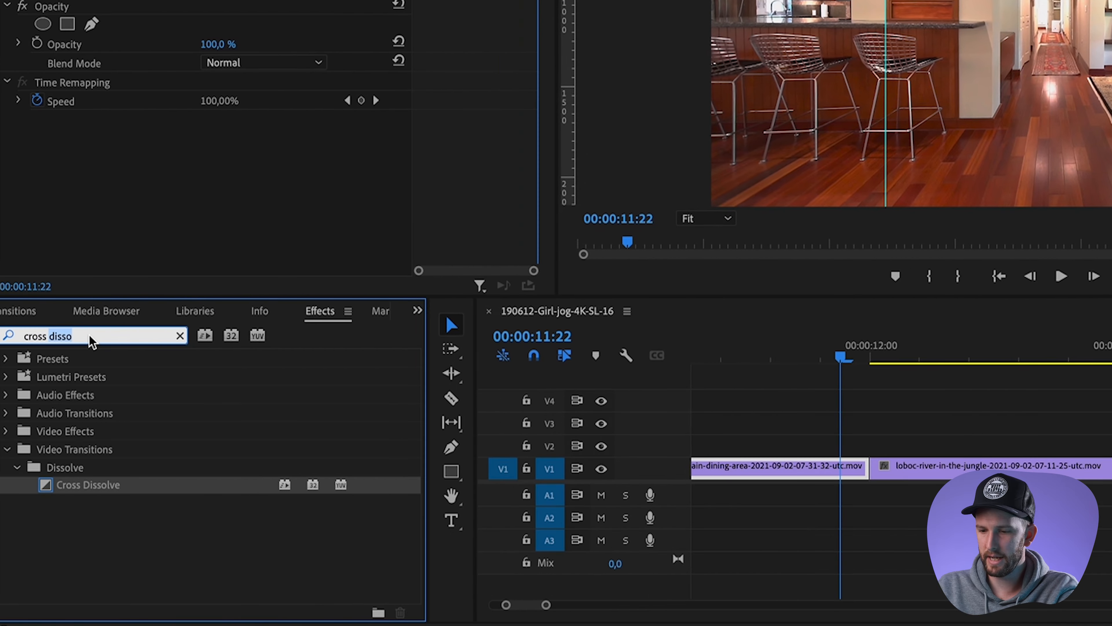
{"action": "type", "text": "gauss"}
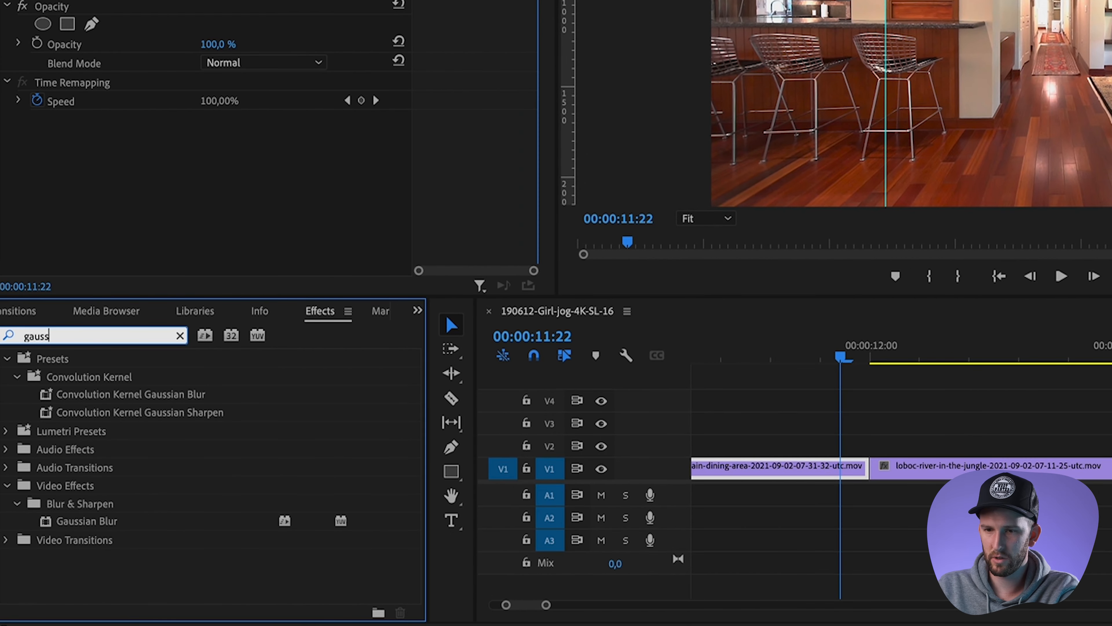
{"action": "left_click_drag", "start_coordinate": [99, 522], "coordinate": [862, 466]}
{"action": "left_click_drag", "start_coordinate": [512, 465], "coordinate": [505, 471]}
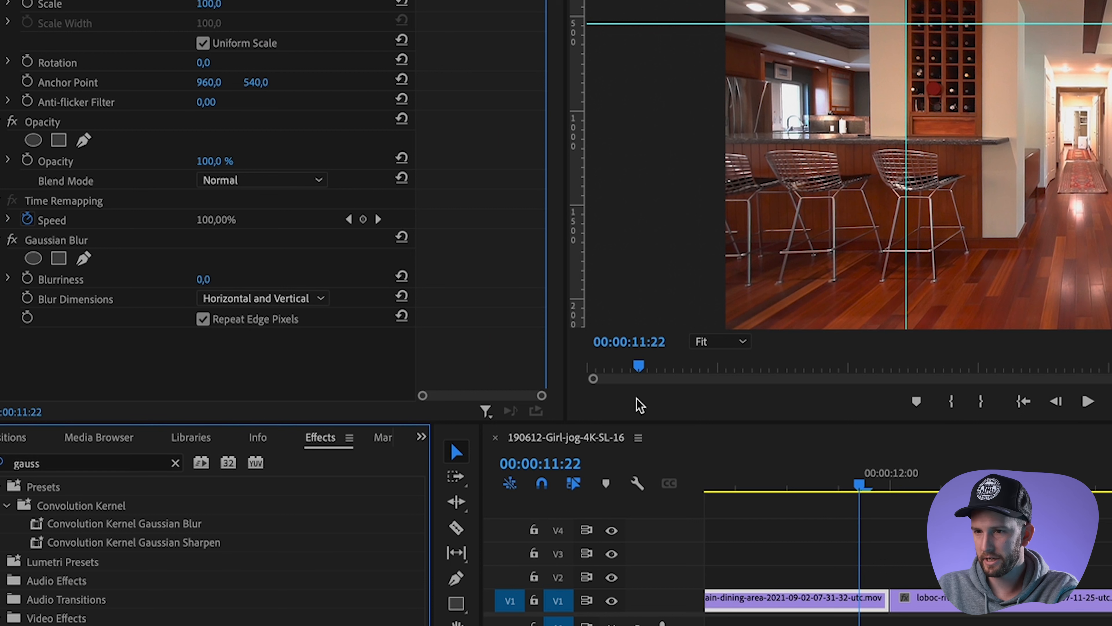
Step: Keyframe the living-room clip's Blurriness from 0 at 00:00:11:20 to 99 at 00:00:11:22
{"action": "key", "text": "Left"}
{"action": "key", "text": "Left"}
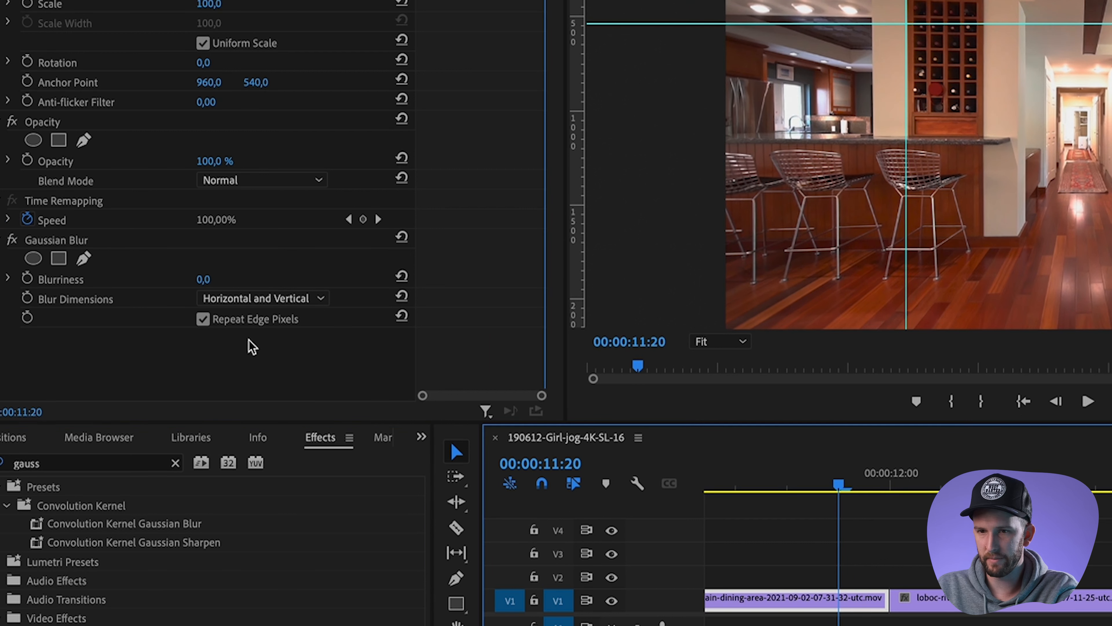
{"action": "left_click", "coordinate": [28, 278]}
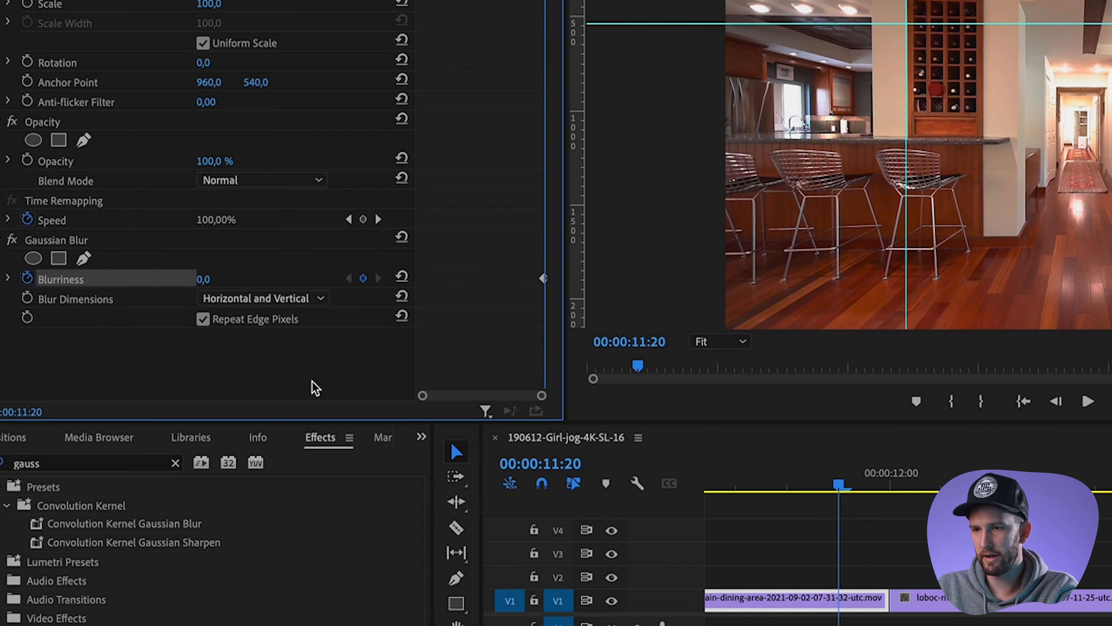
{"action": "key", "text": "Right"}
{"action": "key", "text": "Right"}
{"action": "left_click", "coordinate": [222, 276]}
{"action": "type", "text": "99"}
{"action": "key", "text": "Return"}
Step: Move the living-room clip's second Blurriness keyframe to the very end of the clip
{"action": "key", "text": "="}
{"action": "key", "text": "="}
{"action": "key", "text": "="}
{"action": "key", "text": "="}
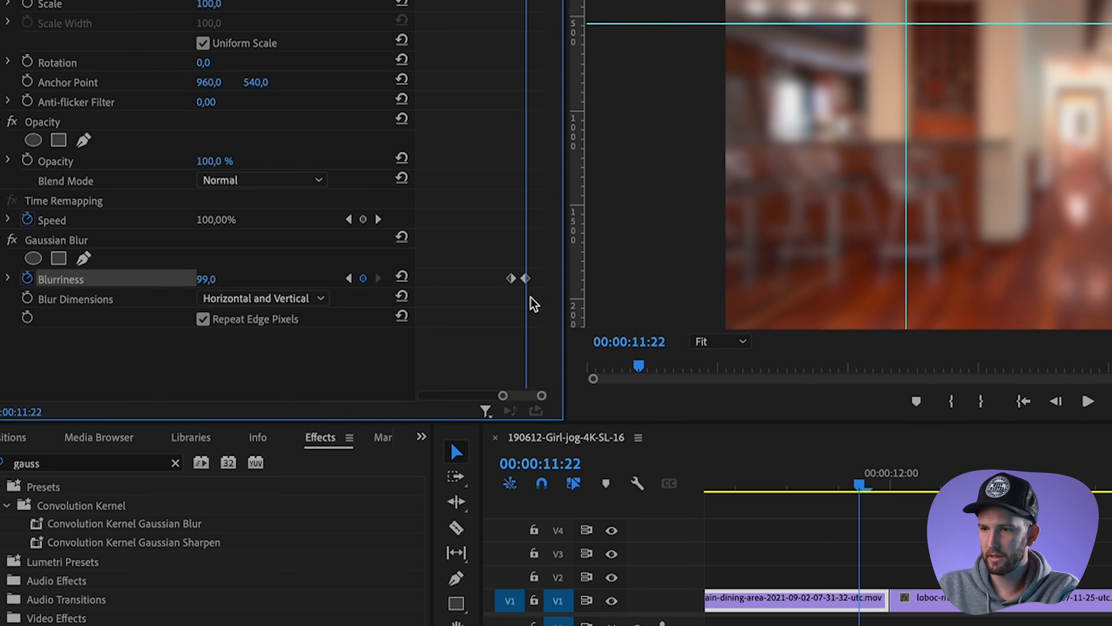
{"action": "left_click_drag", "start_coordinate": [527, 277], "coordinate": [648, 279]}
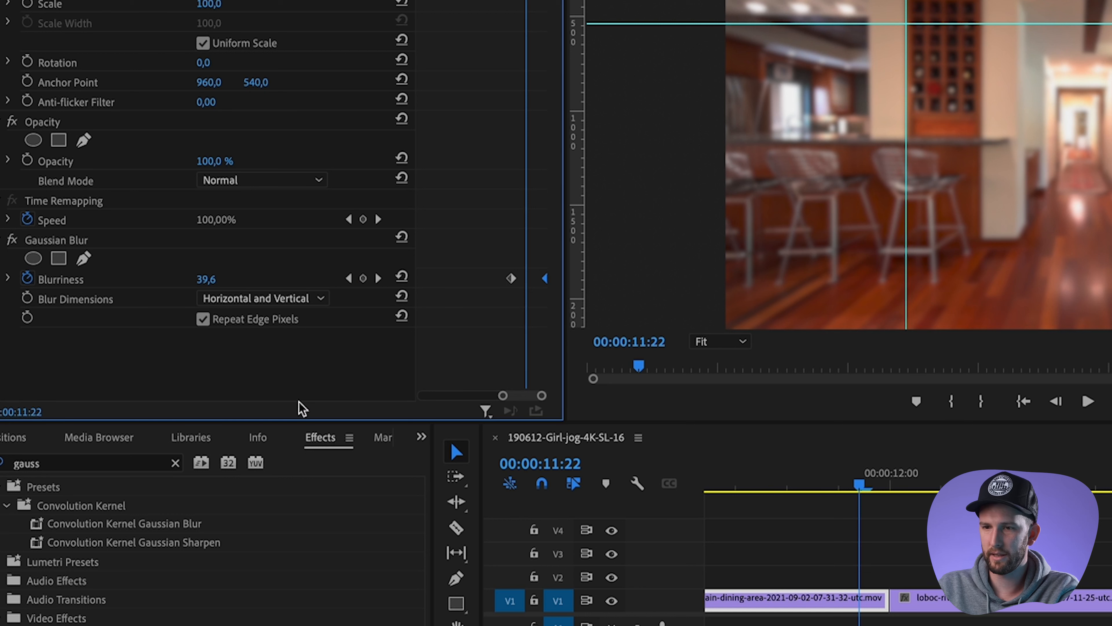
{"action": "left_click", "coordinate": [204, 322]}
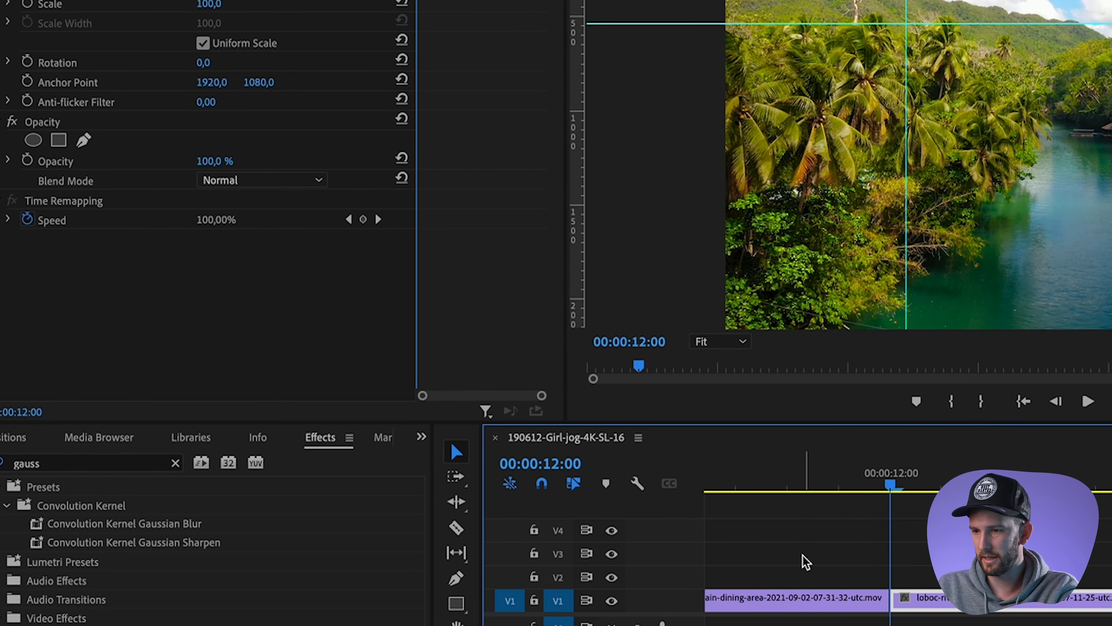
Step: Apply Gaussian Blur to the jungle-river clip and add a Blurriness keyframe of 0 at 00:00:12:05
{"action": "key", "text": "space"}
{"action": "left_click_drag", "start_coordinate": [72, 625], "coordinate": [933, 613]}
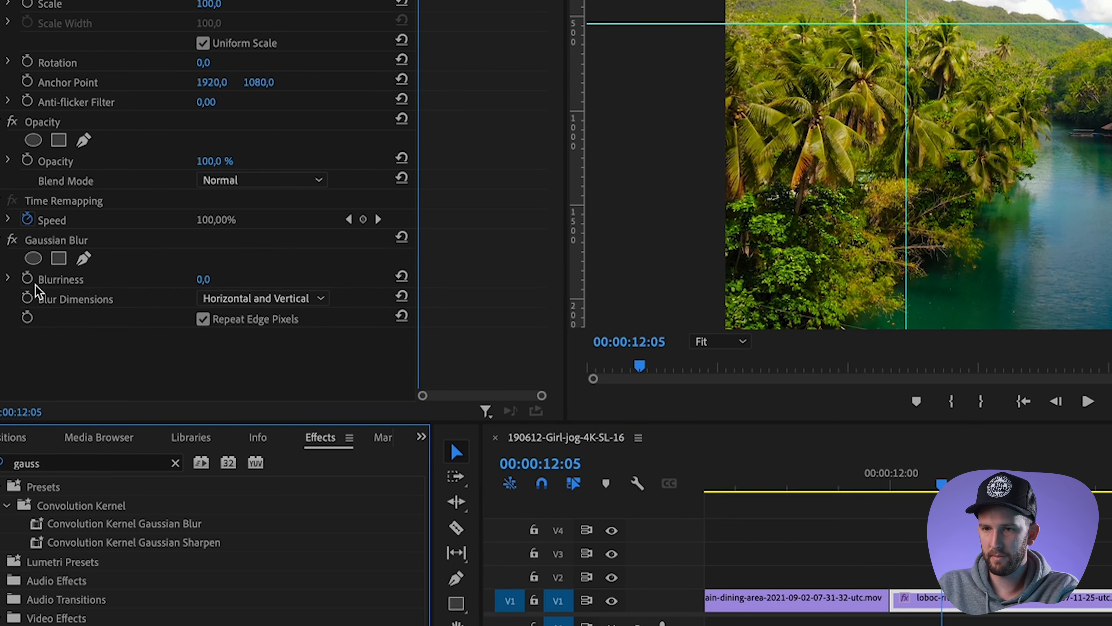
{"action": "left_click", "coordinate": [27, 278]}
{"action": "key", "text": "equal"}
{"action": "key", "text": "equal"}
{"action": "key", "text": "equal"}
{"action": "key", "text": "equal"}
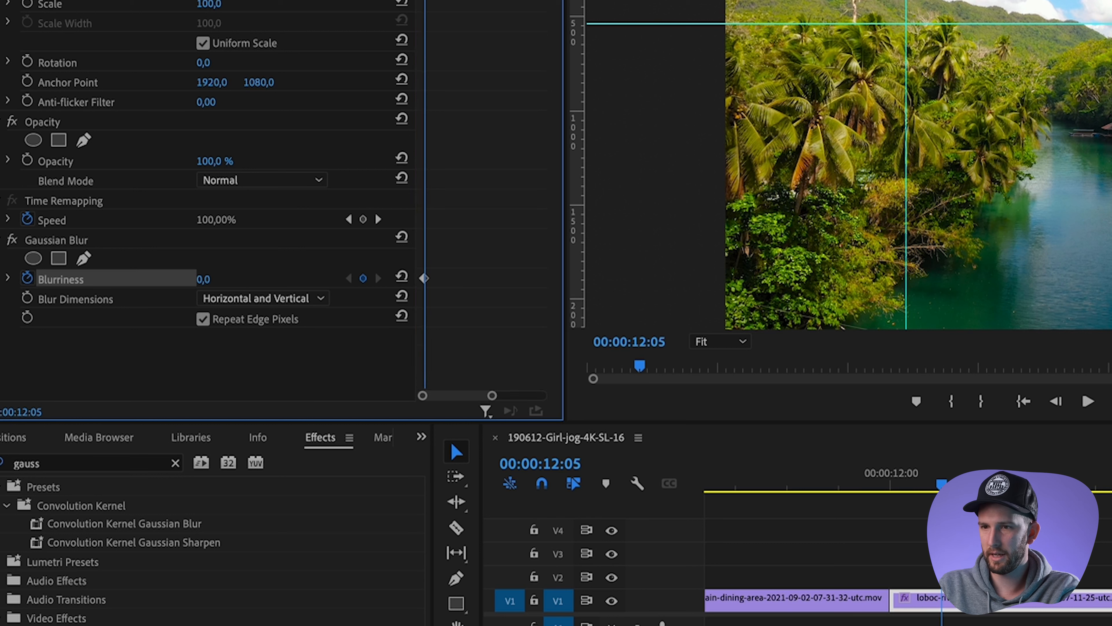
Step: Set the jungle-river clip's Blurriness to 99 at 00:00:12:01, just after the cut
{"action": "key", "text": "Left"}
{"action": "key", "text": "Left"}
{"action": "key", "text": "Left"}
{"action": "key", "text": "Left"}
{"action": "left_click", "coordinate": [223, 278]}
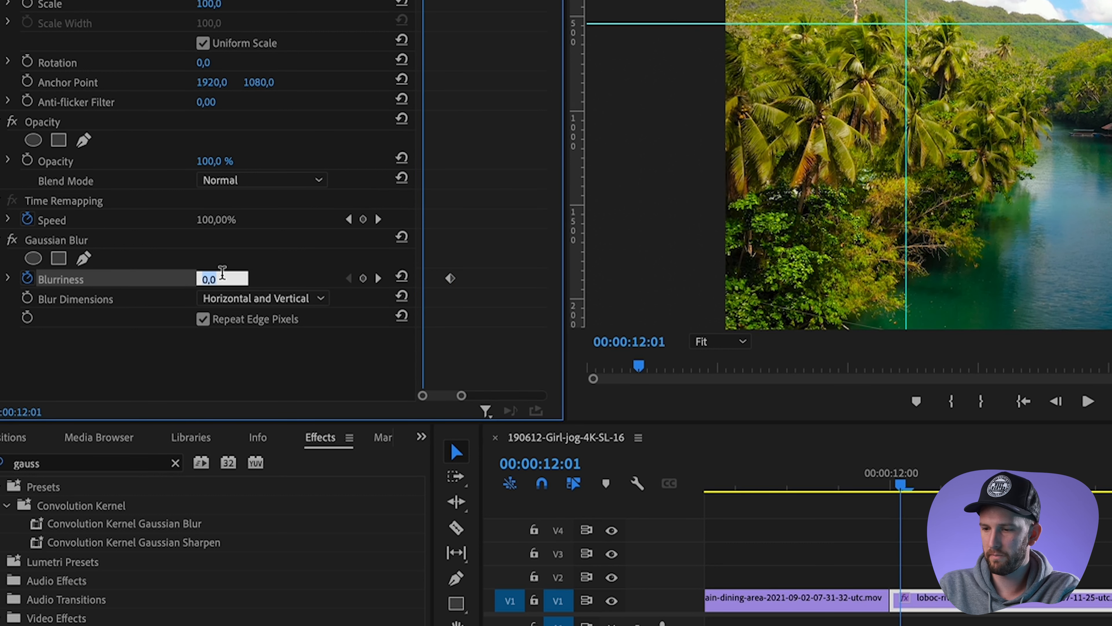
{"action": "type", "text": "99"}
{"action": "key", "text": "Return"}
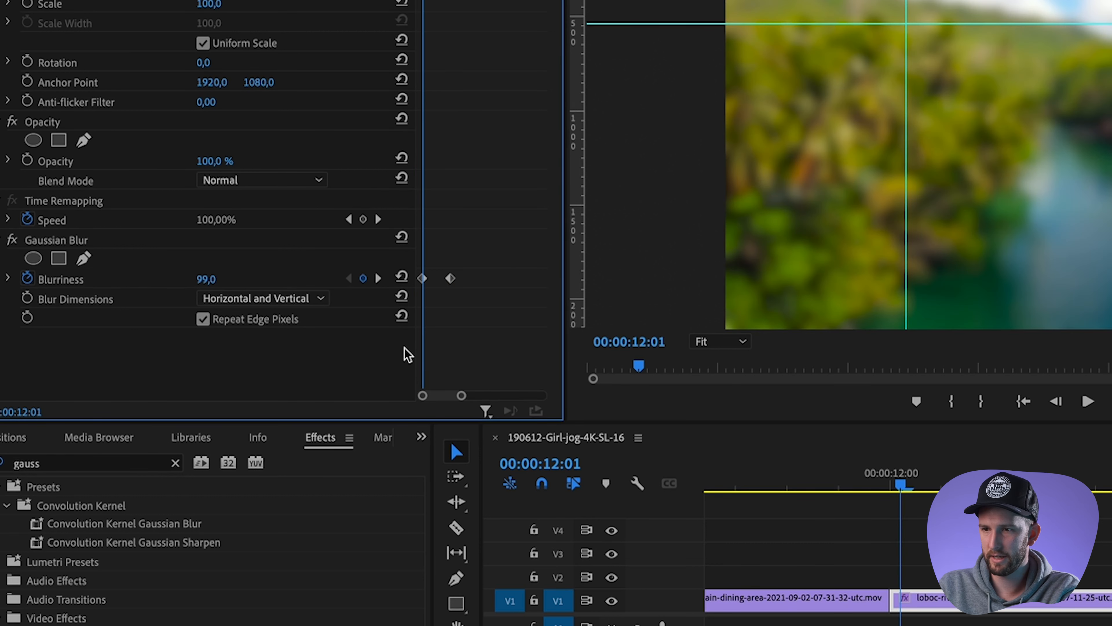
Step: Move the jungle-river clip's first Blurriness keyframe to the very start of the clip and step back across the cut
{"action": "left_click_drag", "start_coordinate": [421, 279], "coordinate": [416, 279]}
{"action": "left_click_drag", "start_coordinate": [754, 473], "coordinate": [893, 468]}
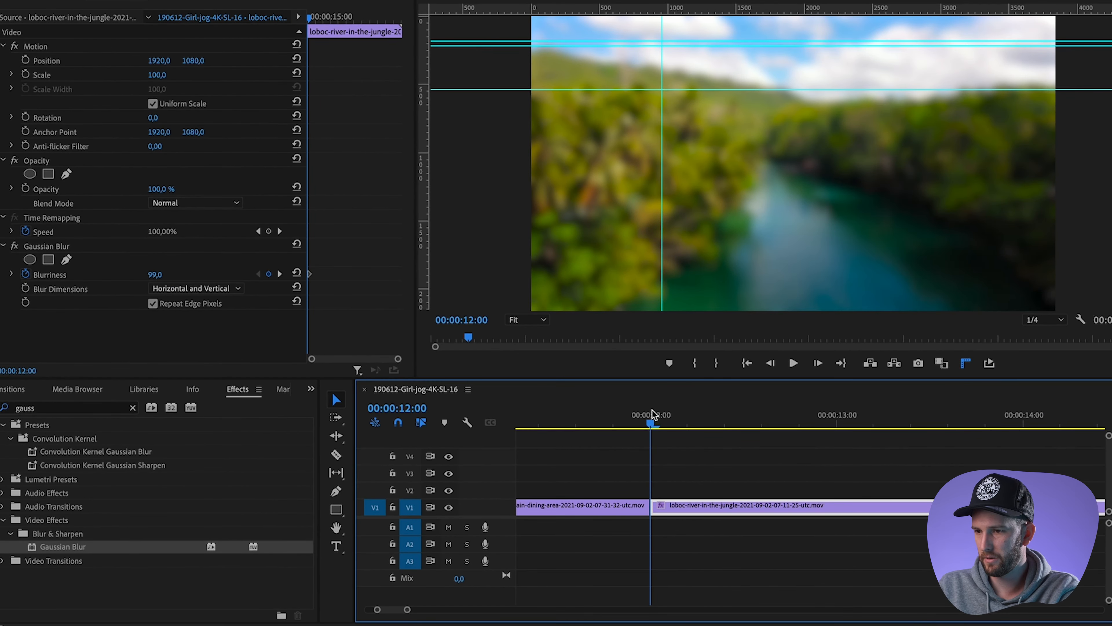
{"action": "key", "text": "Left"}
{"action": "key", "text": "Left"}
{"action": "key", "text": "Left"}
{"action": "key", "text": "Left"}
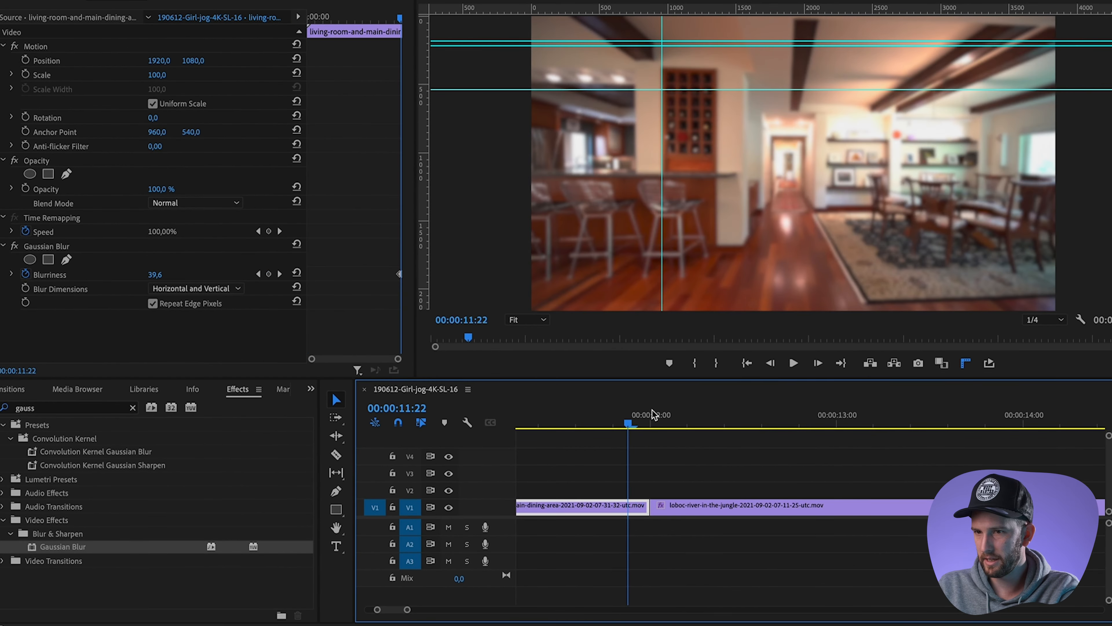
Step: Add a Scale keyframe of 100 to the living-room clip at its first Blurriness keyframe, 00:00:11:20
{"action": "left_click", "coordinate": [258, 274]}
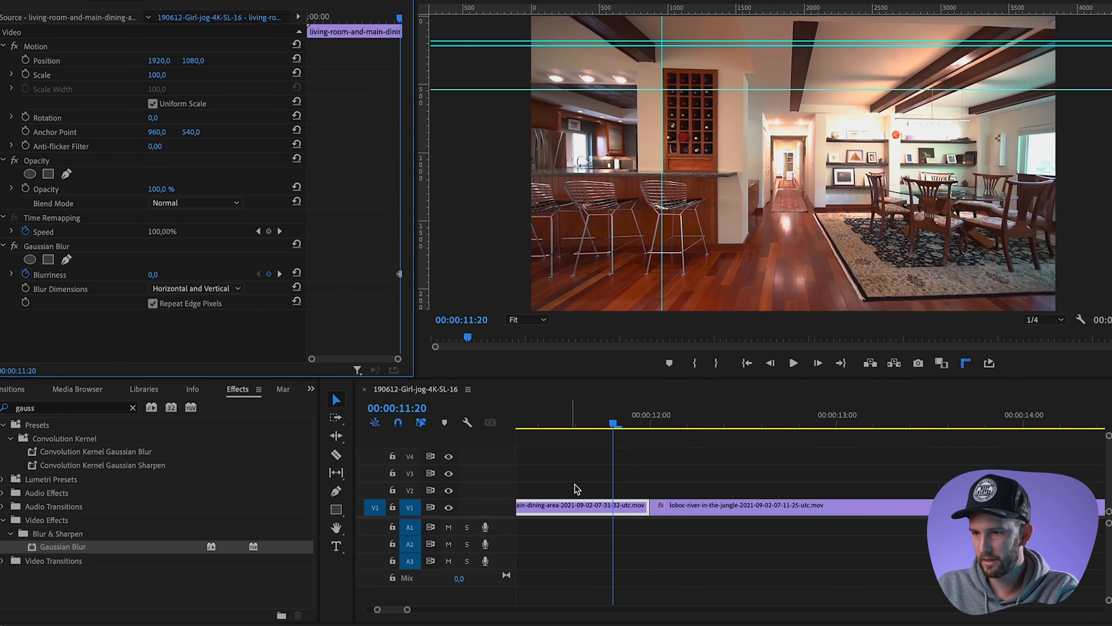
{"action": "left_click", "coordinate": [670, 565]}
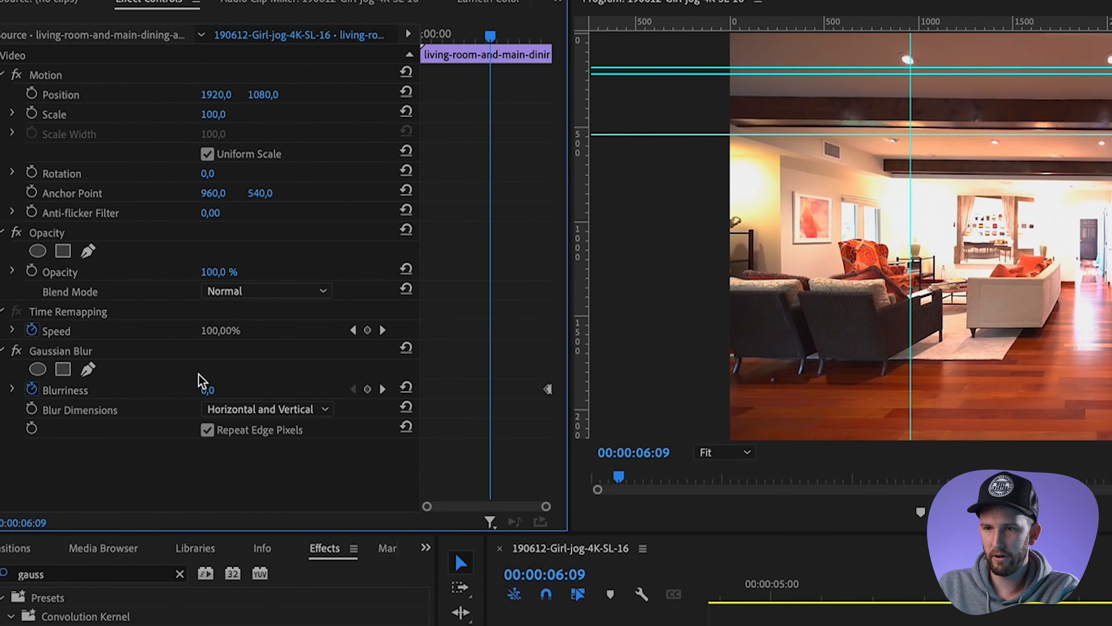
{"action": "left_click", "coordinate": [383, 389]}
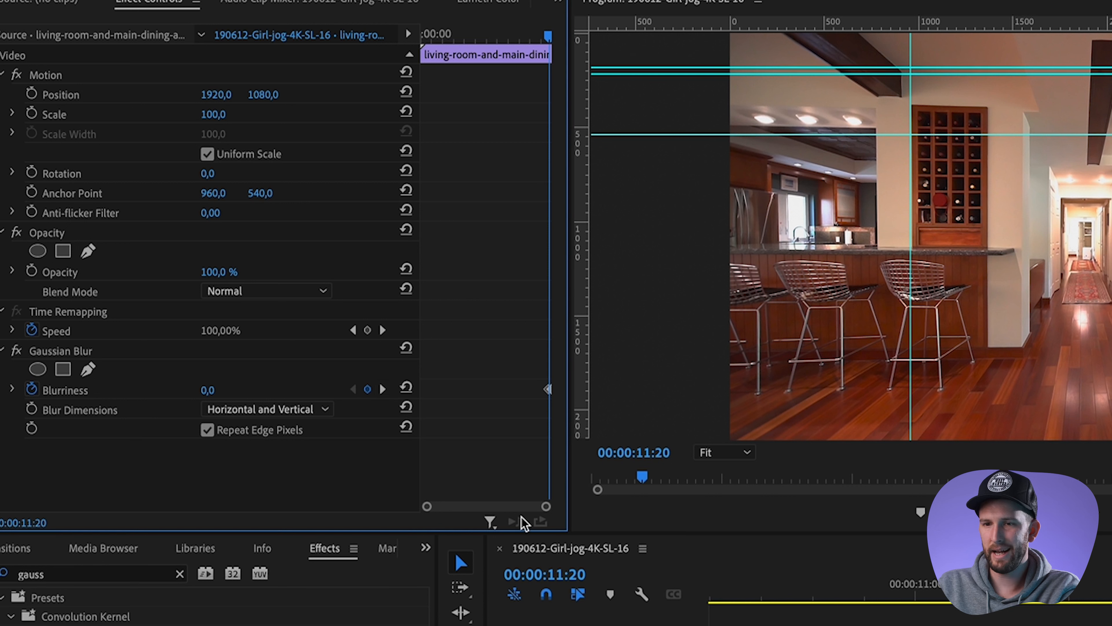
{"action": "left_click", "coordinate": [31, 113]}
Step: Add a second living-room Scale keyframe at 00:00:11:22, set it to 110, and move it to the very end of the clip
{"action": "key", "text": "Right"}
{"action": "key", "text": "Right"}
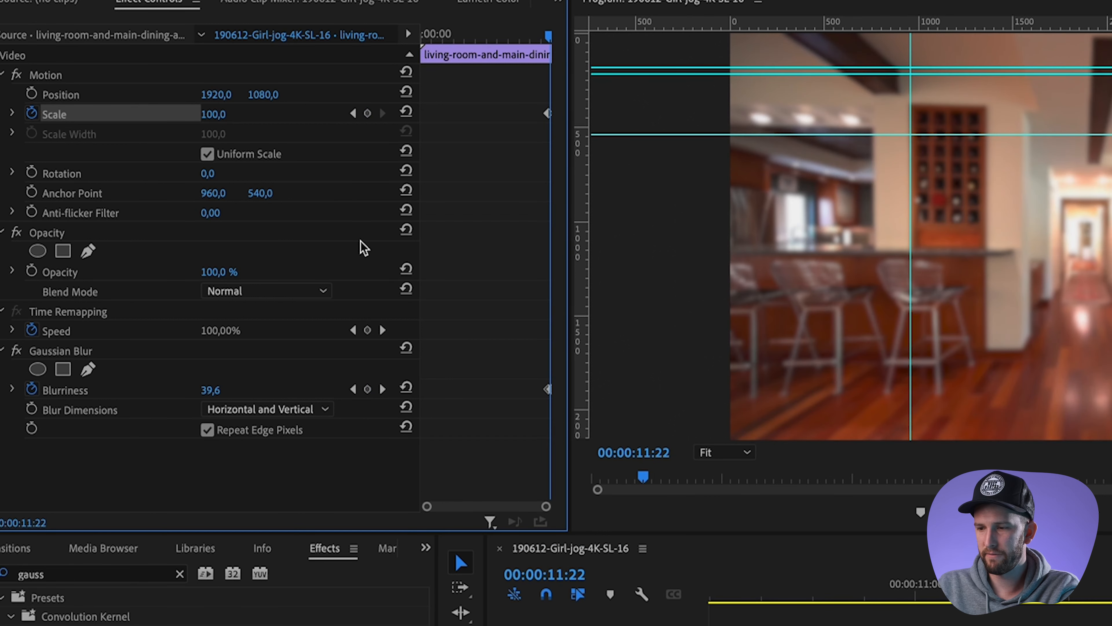
{"action": "left_click", "coordinate": [226, 109]}
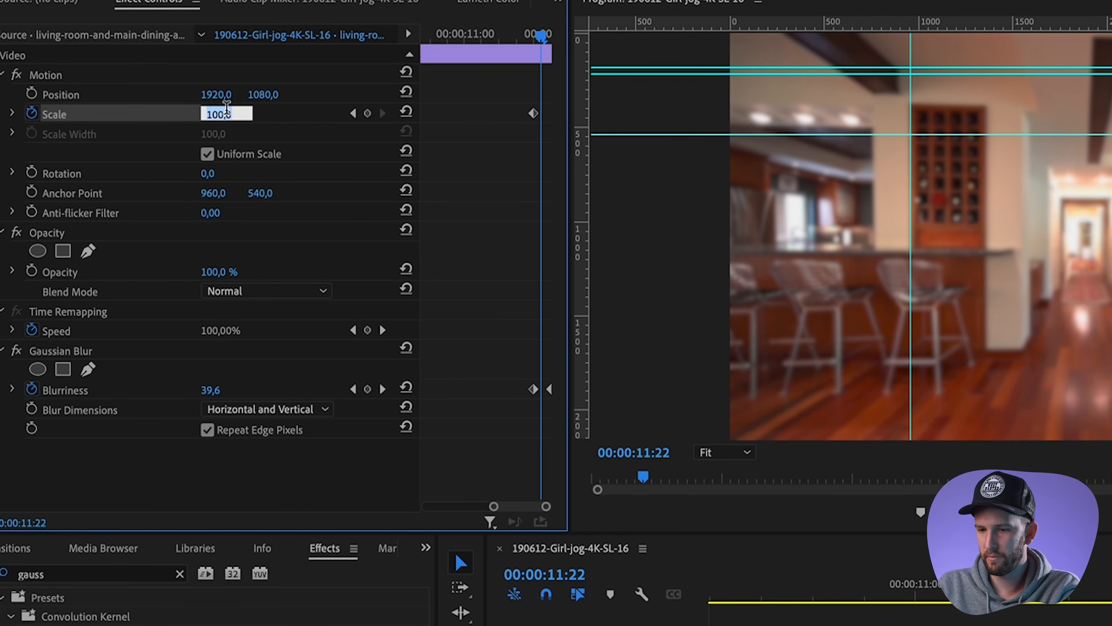
{"action": "type", "text": "115"}
{"action": "key", "text": "Return"}
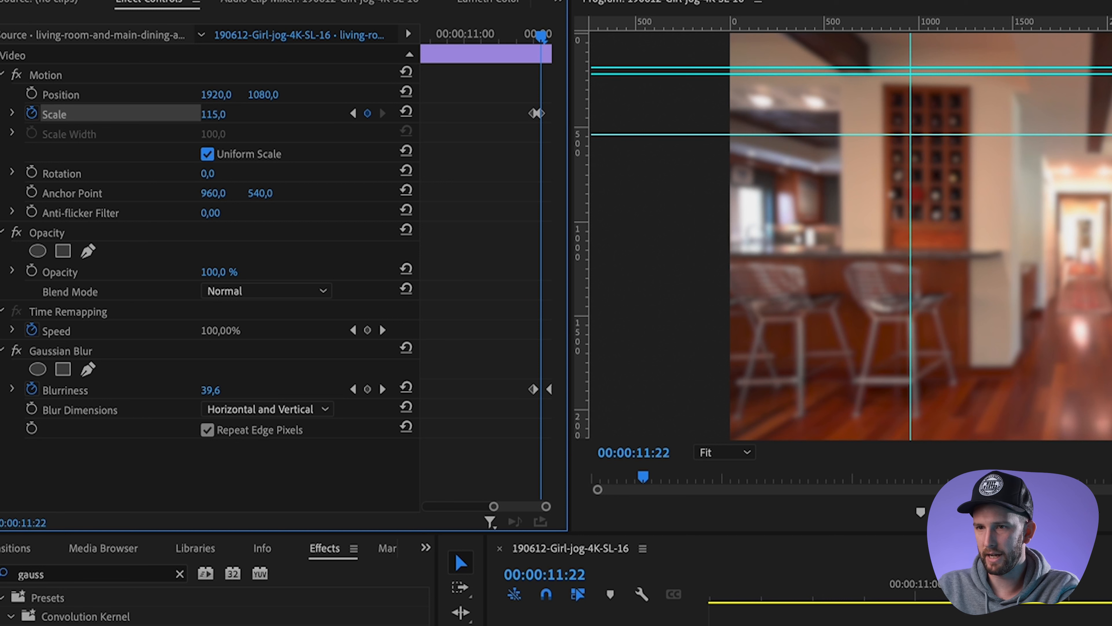
{"action": "left_click", "coordinate": [227, 109]}
{"action": "type", "text": "1"}
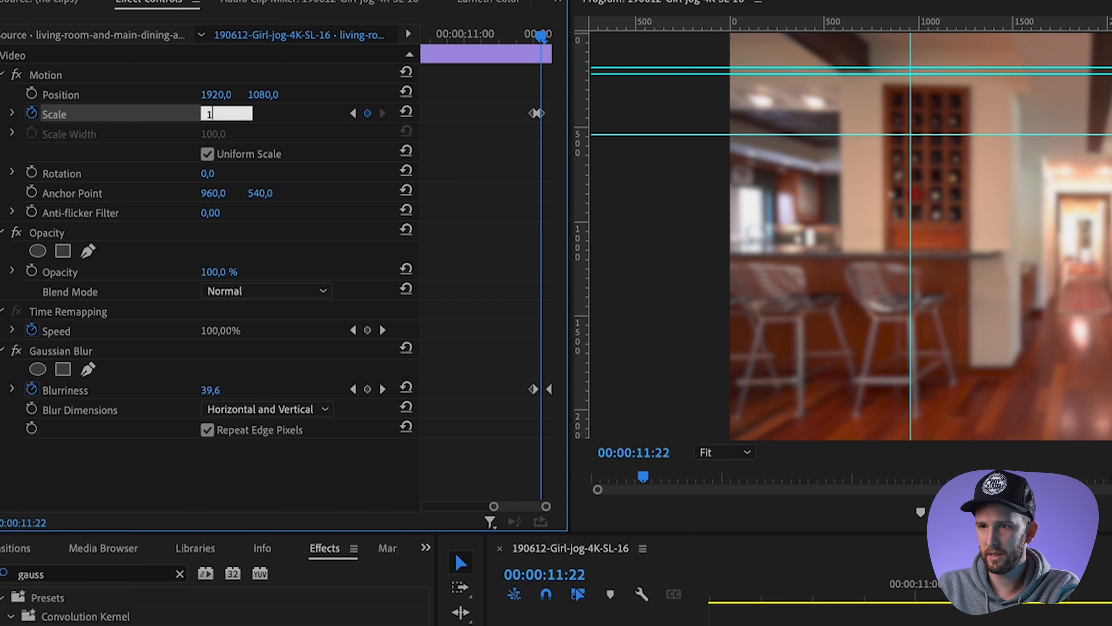
{"action": "type", "text": "10"}
{"action": "key", "text": "Return"}
{"action": "left_click_drag", "start_coordinate": [542, 113], "coordinate": [551, 116]}
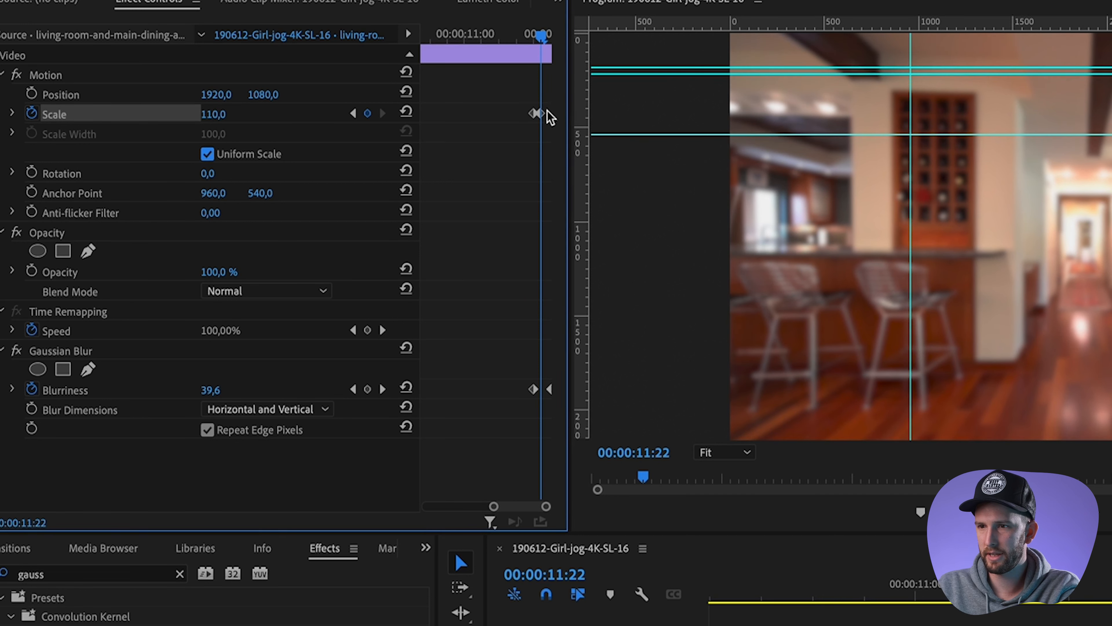
Step: Add a Scale keyframe of 100 to the jungle-river clip at 00:00:12:06
{"action": "key", "text": "Down"}
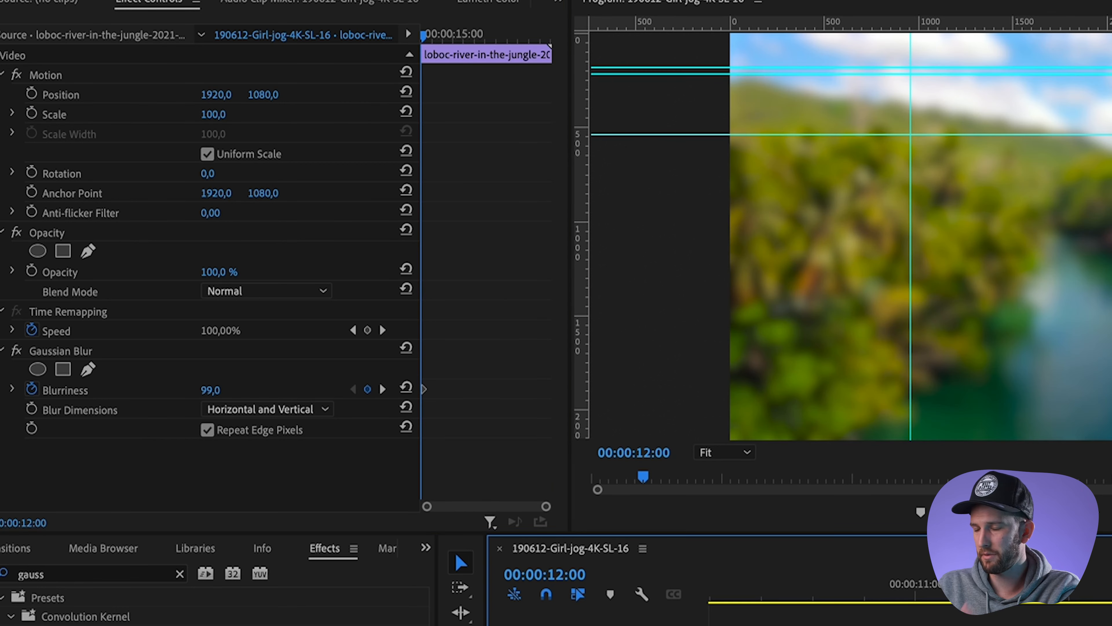
{"action": "key", "text": "Right"}
{"action": "key", "text": "Right"}
{"action": "key", "text": "Right"}
{"action": "key", "text": "Right"}
{"action": "key", "text": "Right"}
{"action": "key", "text": "Right"}
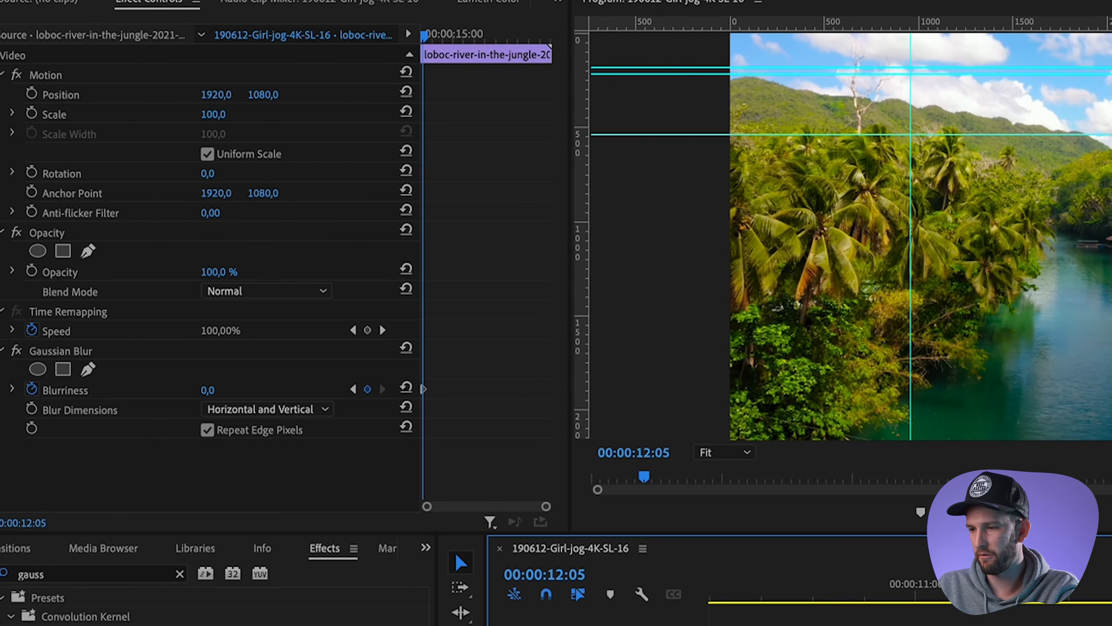
{"action": "left_click", "coordinate": [32, 113]}
{"action": "key", "text": "equal"}
{"action": "key", "text": "equal"}
{"action": "key", "text": "equal"}
{"action": "key", "text": "equal"}
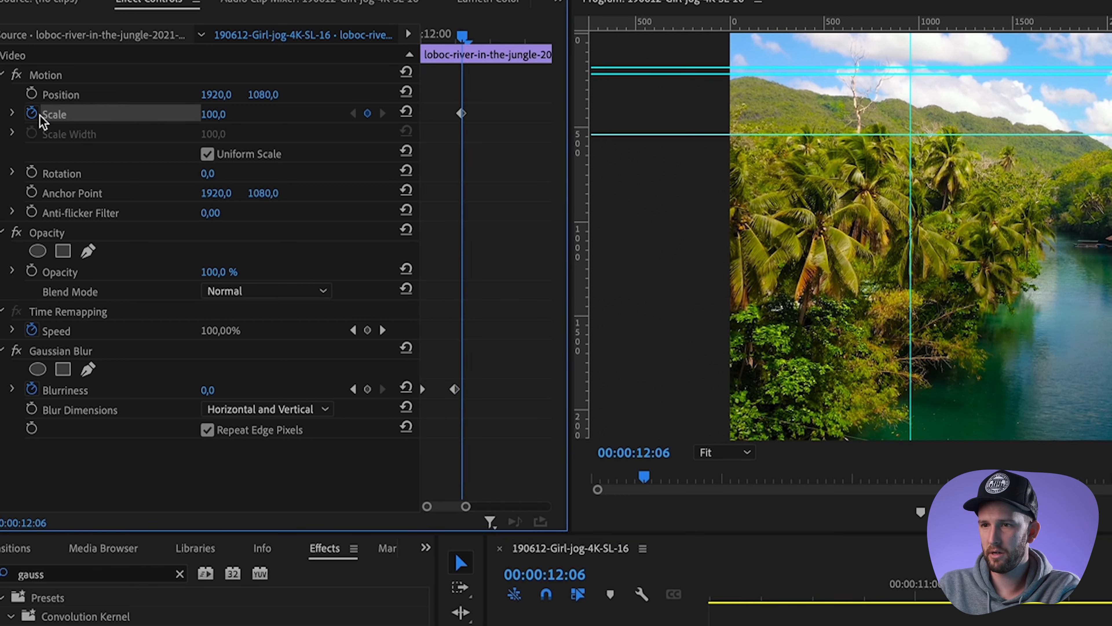
Step: Try a Scale keyframe of 100 on the jungle-river clip just after the cut and delete it
{"action": "left_click", "coordinate": [440, 34]}
{"action": "left_click", "coordinate": [221, 114]}
{"action": "type", "text": "100"}
{"action": "key", "text": "Tab"}
{"action": "left_click", "coordinate": [433, 113]}
{"action": "key", "text": "Delete"}
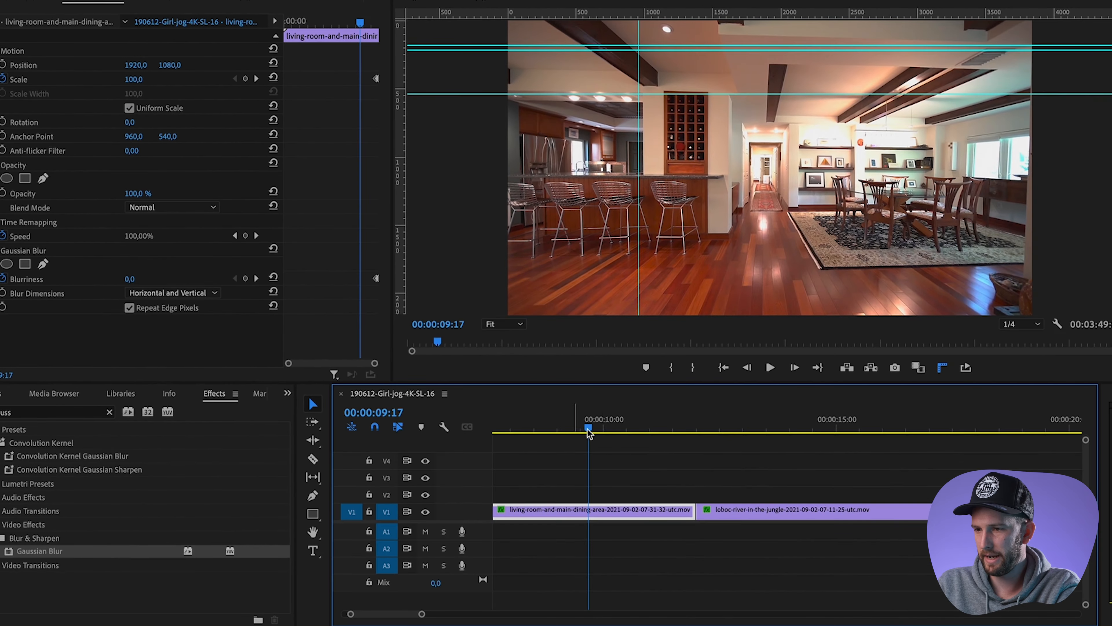
Step: Play back the blur-and-zoom transition from the living-room clip to the jungle-river clip
{"action": "key", "text": "space"}
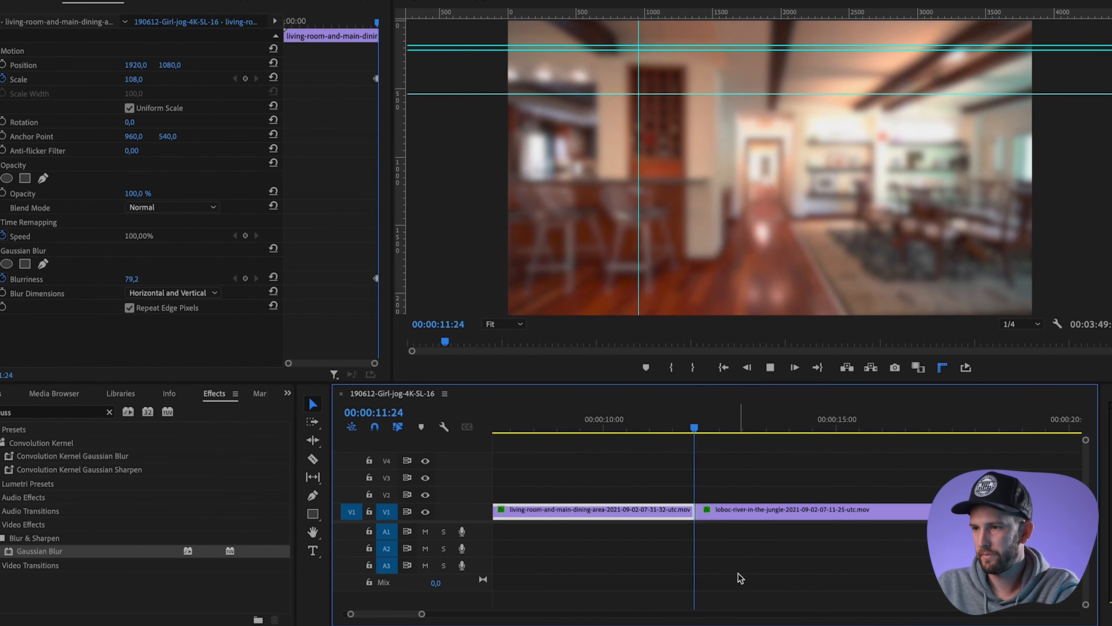
{"action": "key", "text": "space"}
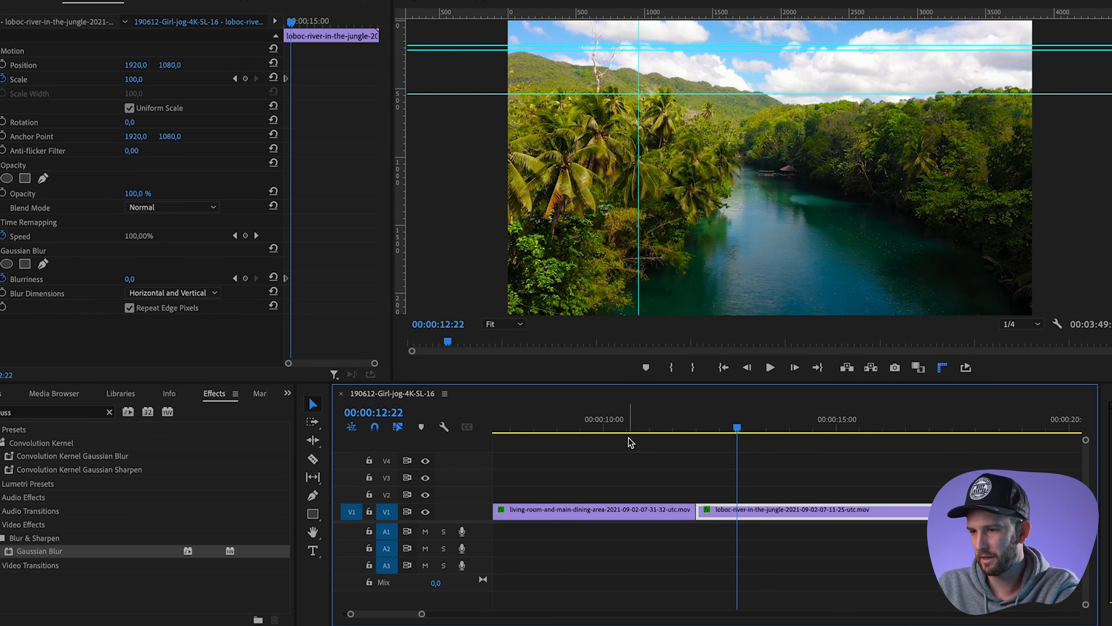
{"action": "left_click", "coordinate": [635, 423]}
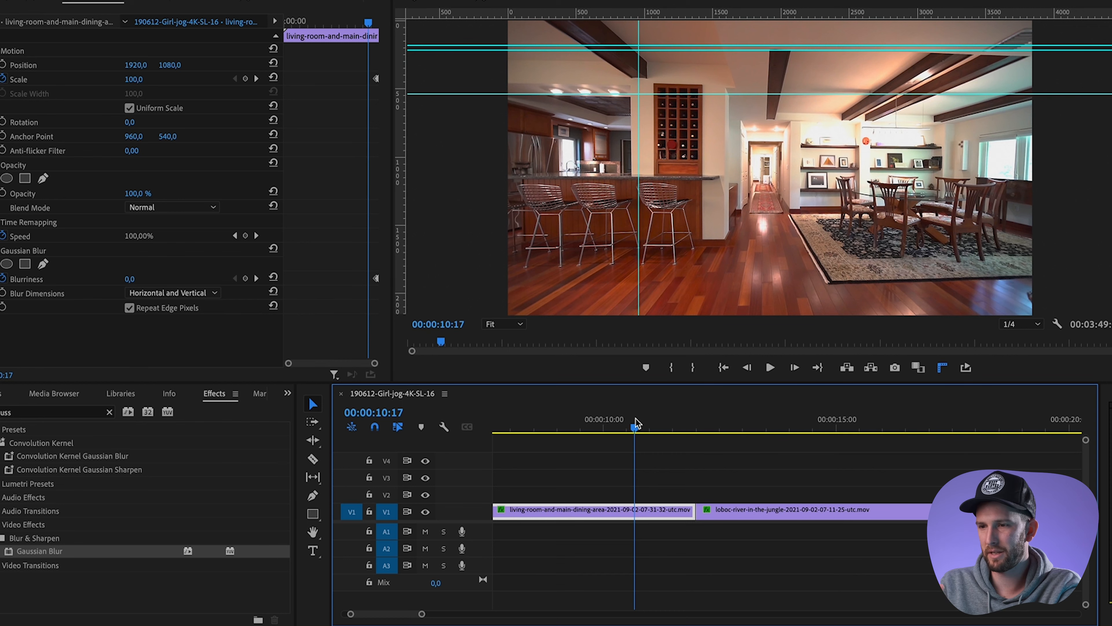
Step: Find the Transform video effect and apply it to both the architects clip and the New York harbor clip
{"action": "key", "text": "minus"}
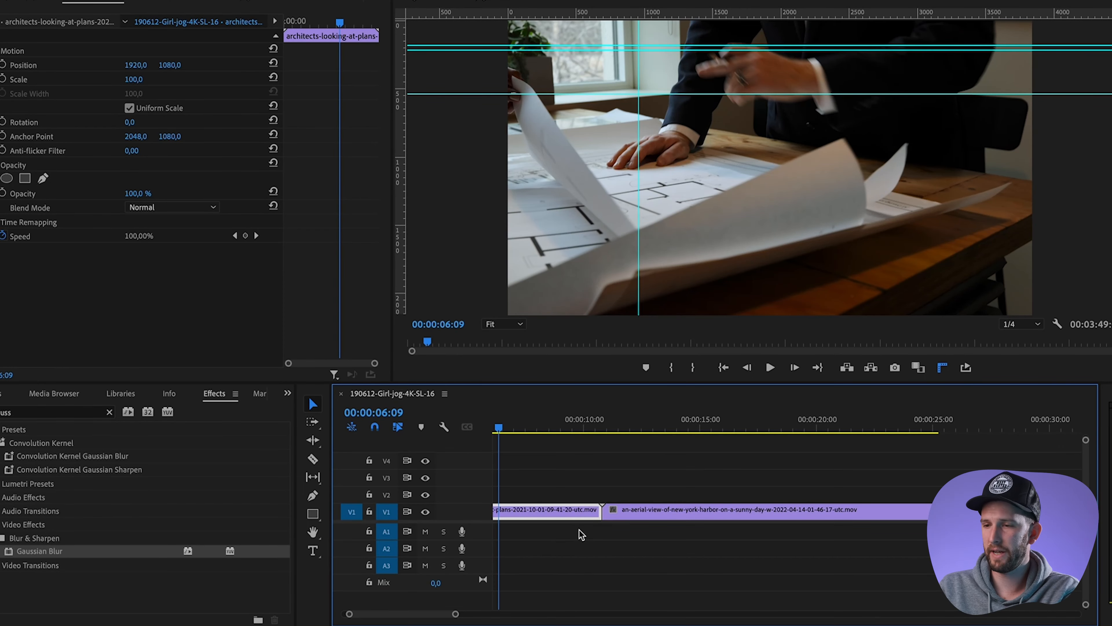
{"action": "left_click", "coordinate": [601, 421]}
{"action": "left_click_drag", "start_coordinate": [654, 466], "coordinate": [578, 511]}
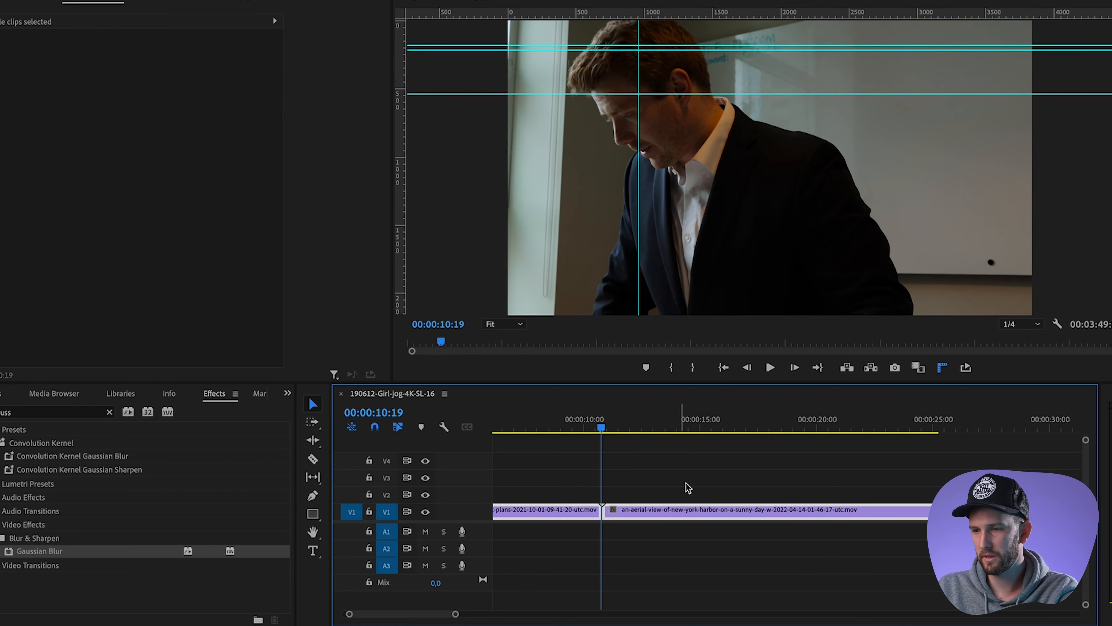
{"action": "double_click", "coordinate": [42, 415]}
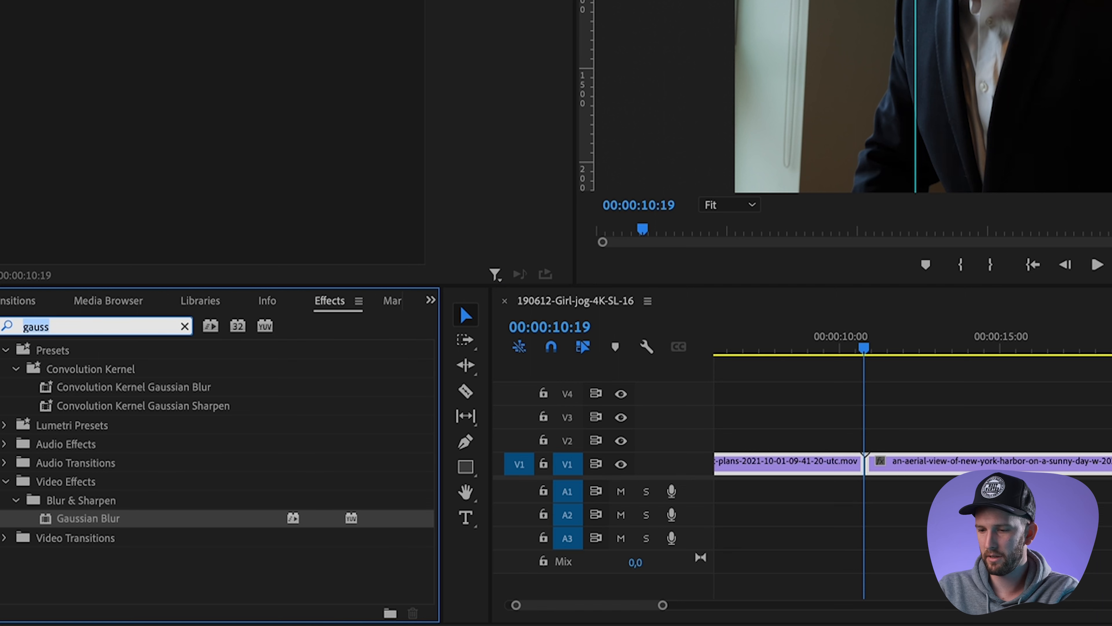
{"action": "type", "text": "transfor"}
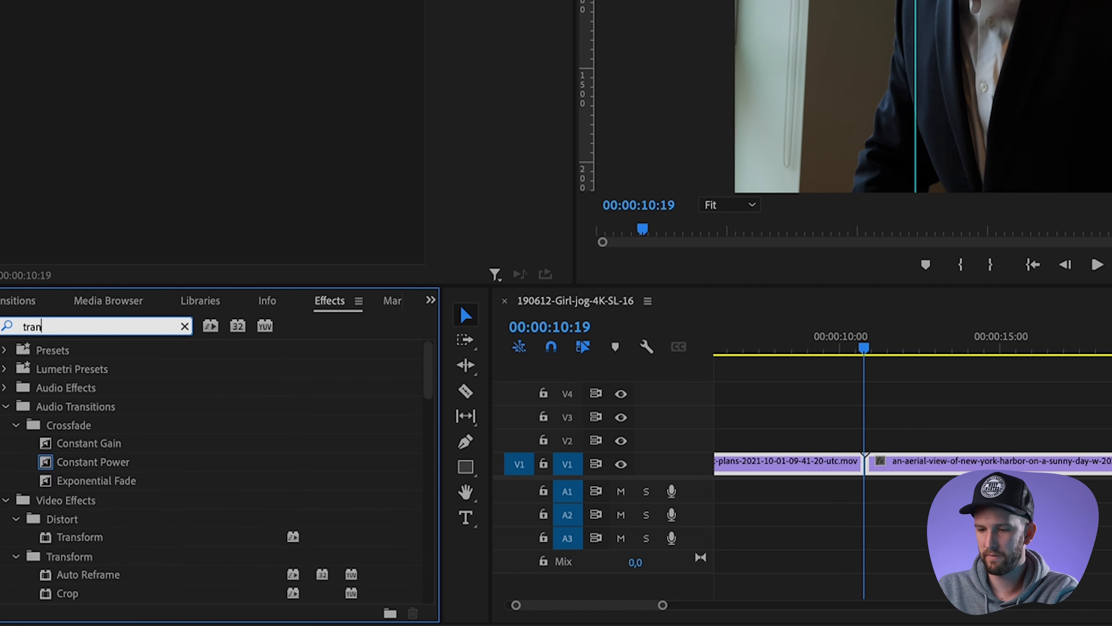
{"action": "left_click", "coordinate": [70, 464]}
{"action": "left_click_drag", "start_coordinate": [70, 463], "coordinate": [812, 463]}
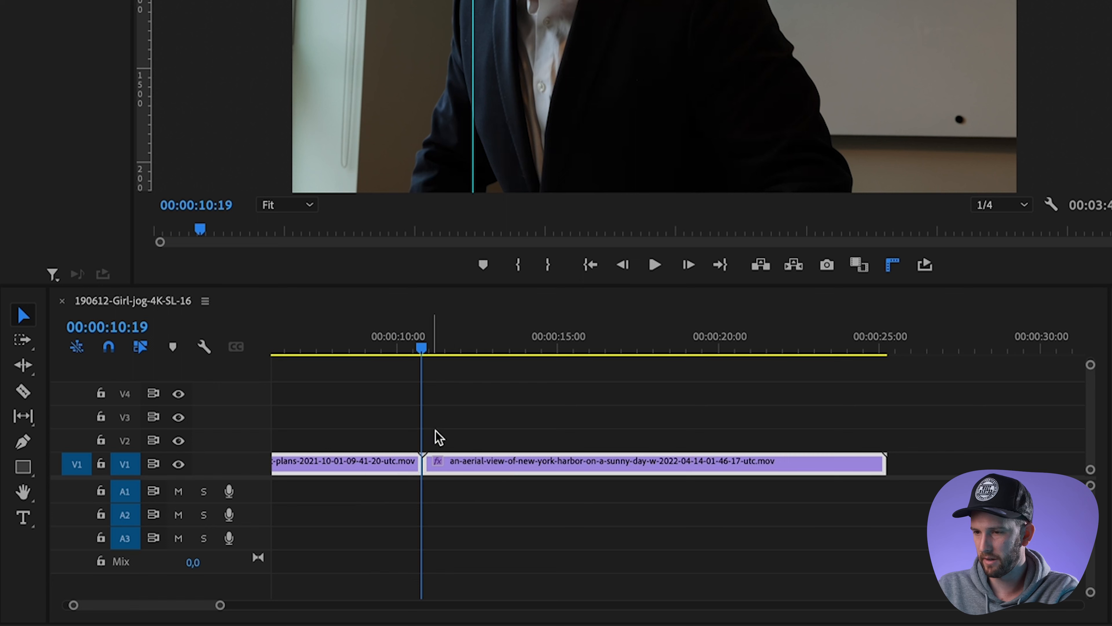
Step: Move the architects clip up to V2 and shift the harbor clip on V1 earlier so it starts at 00:00:10:11
{"action": "left_click", "coordinate": [445, 427]}
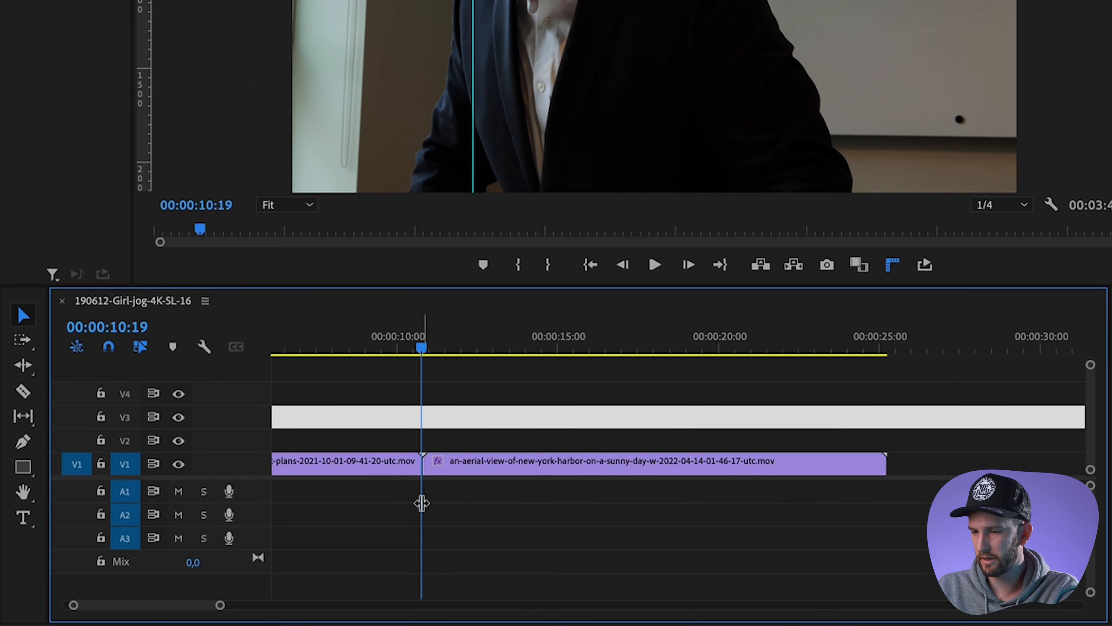
{"action": "key", "text": "equal"}
{"action": "key", "text": "Right"}
{"action": "key", "text": "Right"}
{"action": "key", "text": "equal"}
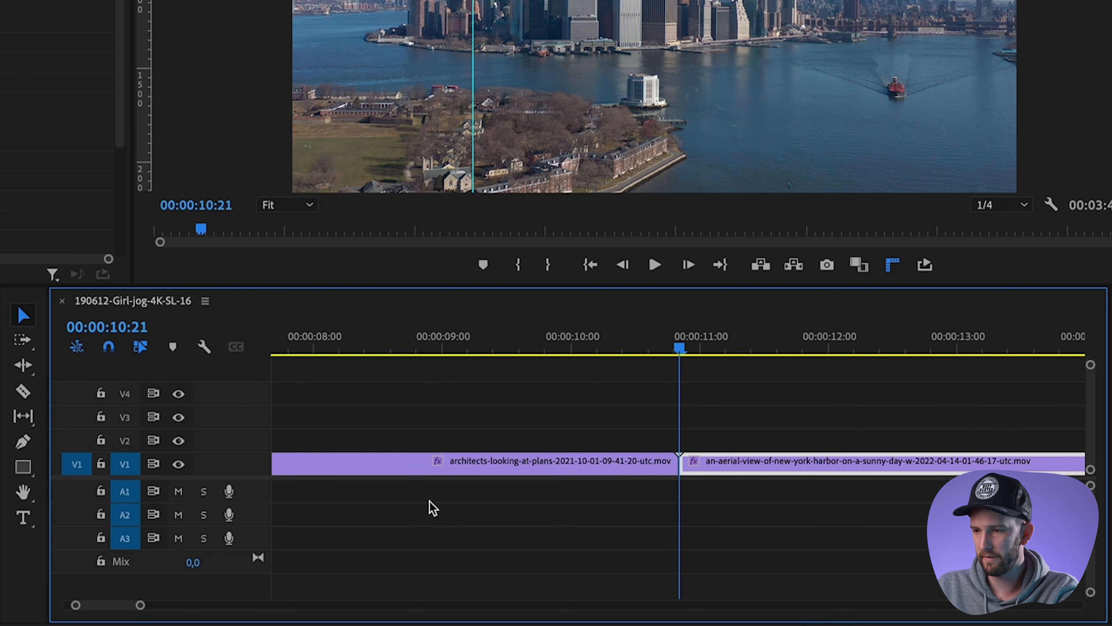
{"action": "key", "text": "Left"}
{"action": "key", "text": "Left"}
{"action": "key", "text": "Left"}
{"action": "key", "text": "Left"}
{"action": "key", "text": "Left"}
{"action": "key", "text": "Left"}
{"action": "key", "text": "Left"}
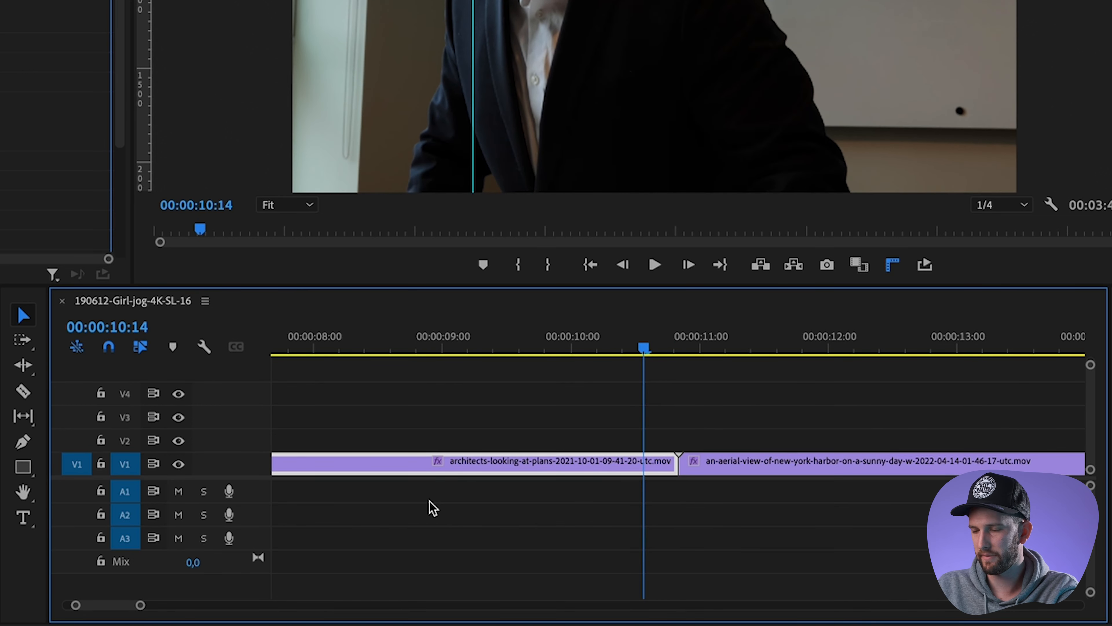
{"action": "key", "text": "Left"}
{"action": "key", "text": "Left"}
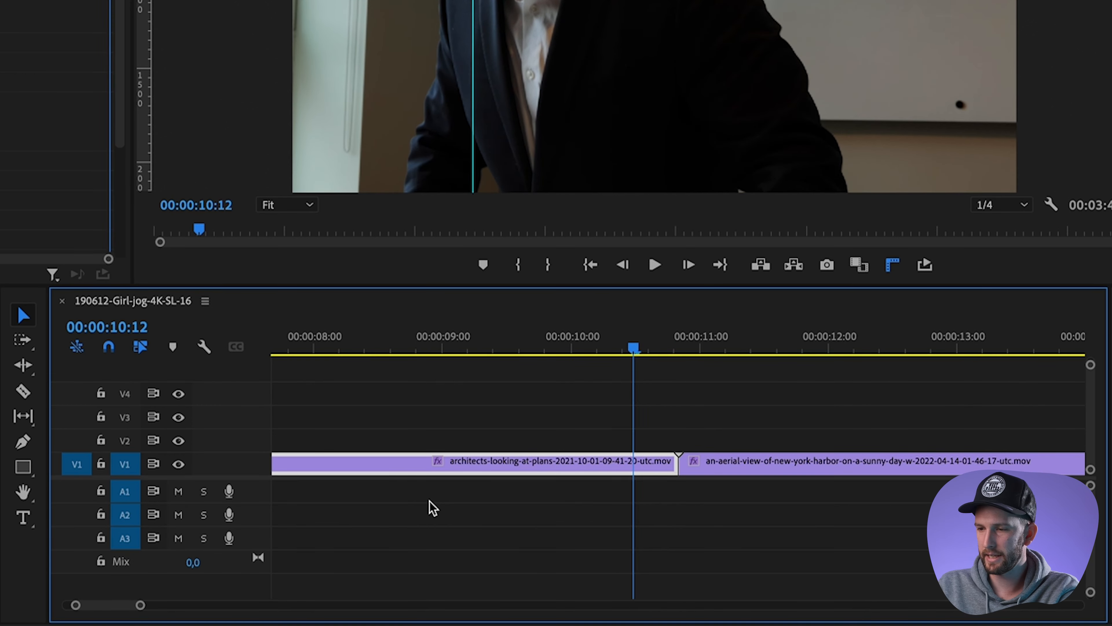
{"action": "key", "text": "Left"}
{"action": "left_click_drag", "start_coordinate": [598, 471], "coordinate": [600, 449]}
{"action": "left_click_drag", "start_coordinate": [750, 472], "coordinate": [709, 475]}
Step: Add a Transform Position keyframe of 2048, 1080 to the architects clip at 00:00:10:11
{"action": "left_click", "coordinate": [453, 447]}
{"action": "scroll", "coordinate": [454, 447], "scroll_direction": "down", "scroll_amount": 3}
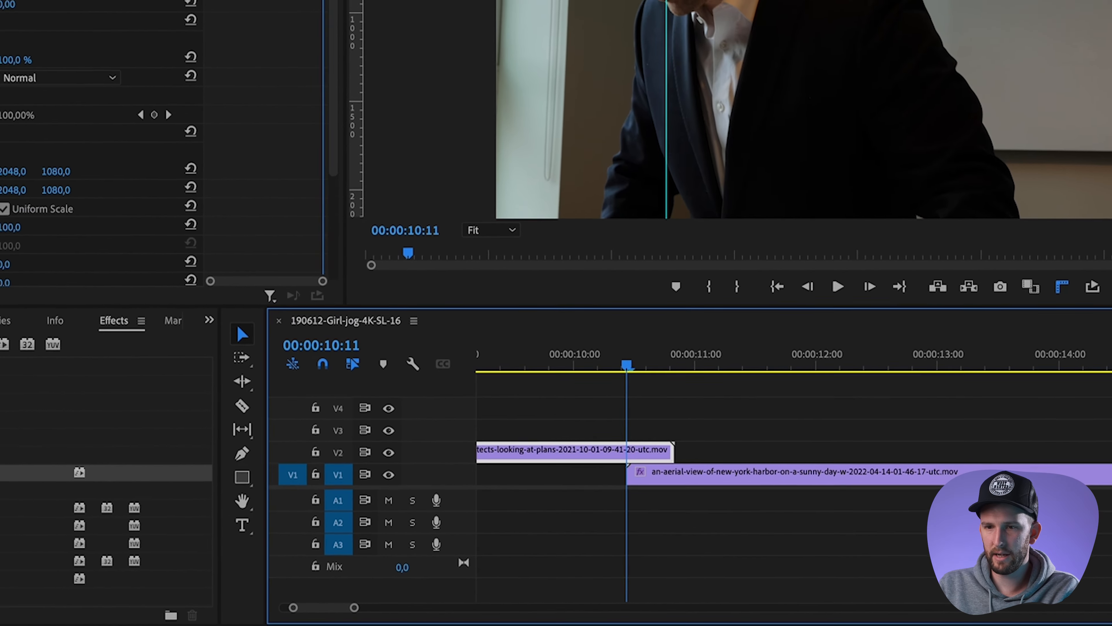
{"action": "left_click", "coordinate": [36, 206]}
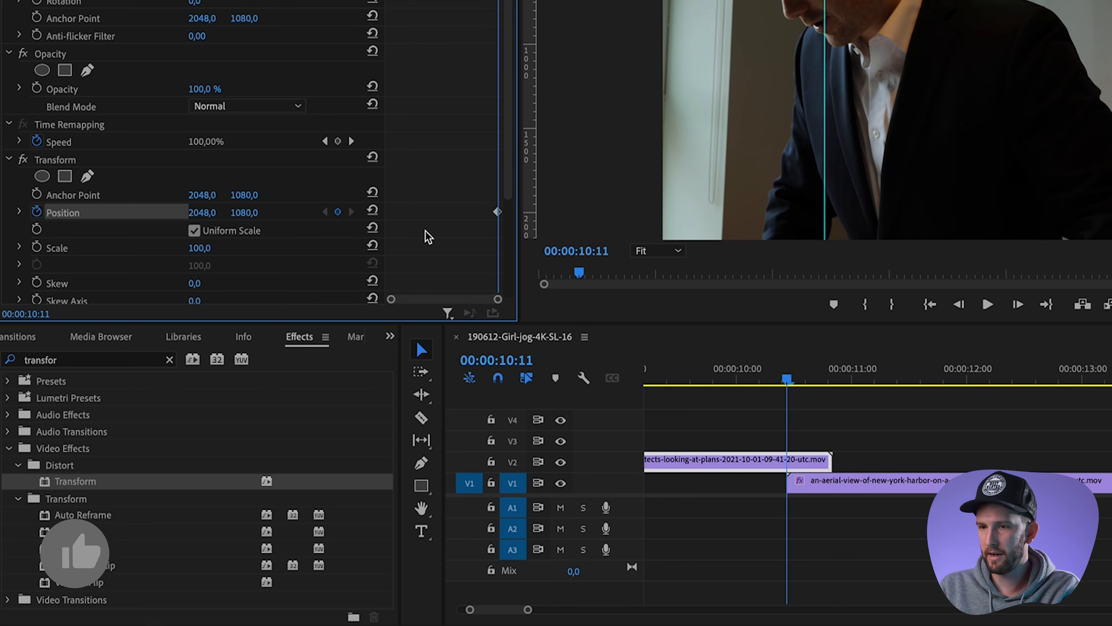
Step: Set the architects clip's Transform Position X to -1972 at 00:00:10:15 and move that keyframe to the end of the clip
{"action": "scroll", "coordinate": [425, 230], "scroll_direction": "up", "scroll_amount": 2}
{"action": "scroll", "coordinate": [428, 237], "scroll_direction": "up", "scroll_amount": 3}
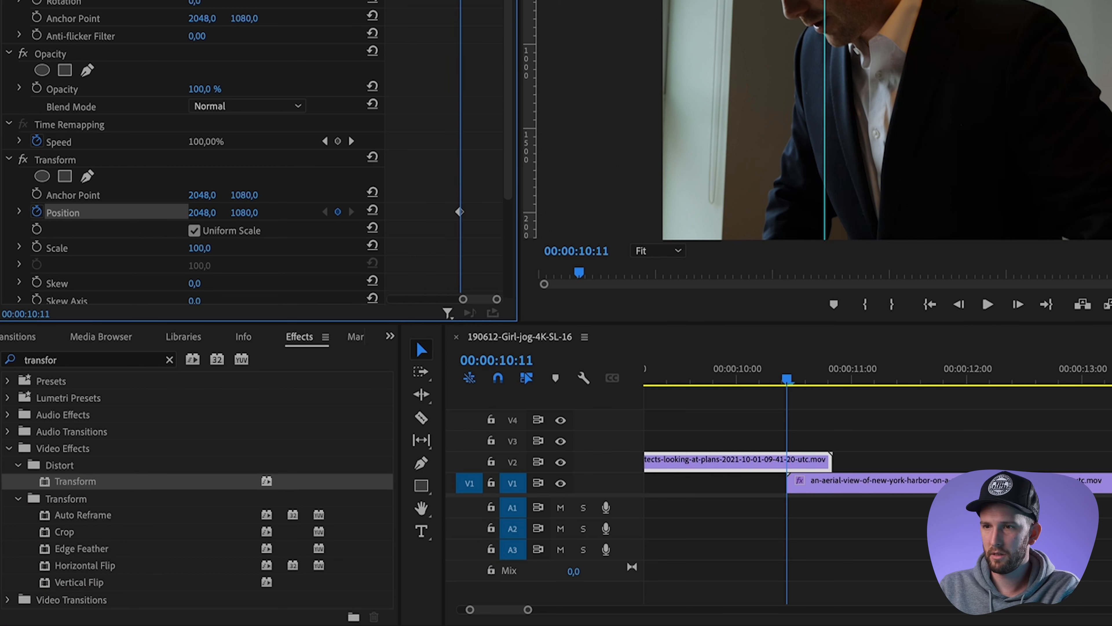
{"action": "key", "text": "Right"}
{"action": "key", "text": "Right"}
{"action": "key", "text": "Right"}
{"action": "key", "text": "Right"}
{"action": "left_click_drag", "start_coordinate": [209, 212], "coordinate": [207, 214]}
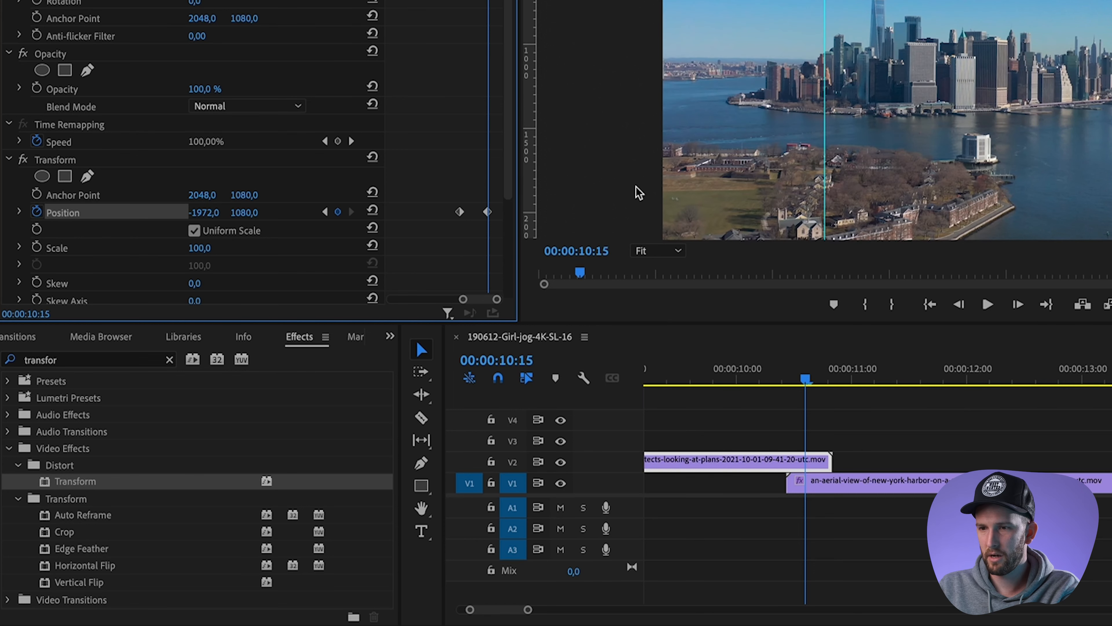
{"action": "left_click_drag", "start_coordinate": [487, 212], "coordinate": [499, 213]}
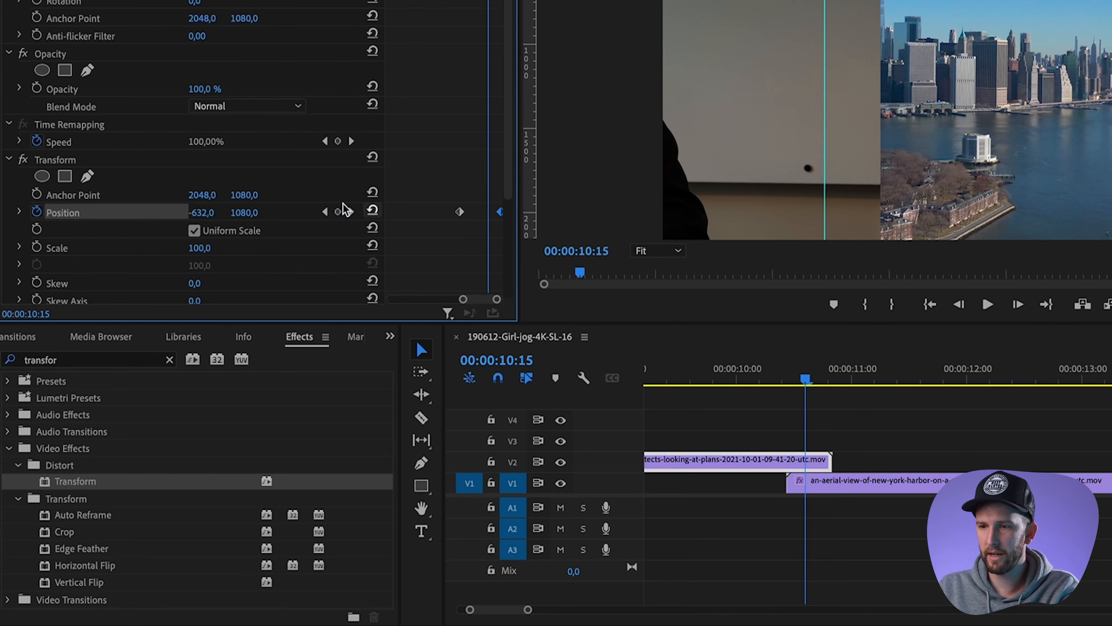
Step: Turn off Use Composition's Shutter Angle in the architects clip's Transform effect and set its Shutter Angle to 250
{"action": "scroll", "coordinate": [231, 266], "scroll_direction": "down", "scroll_amount": 3}
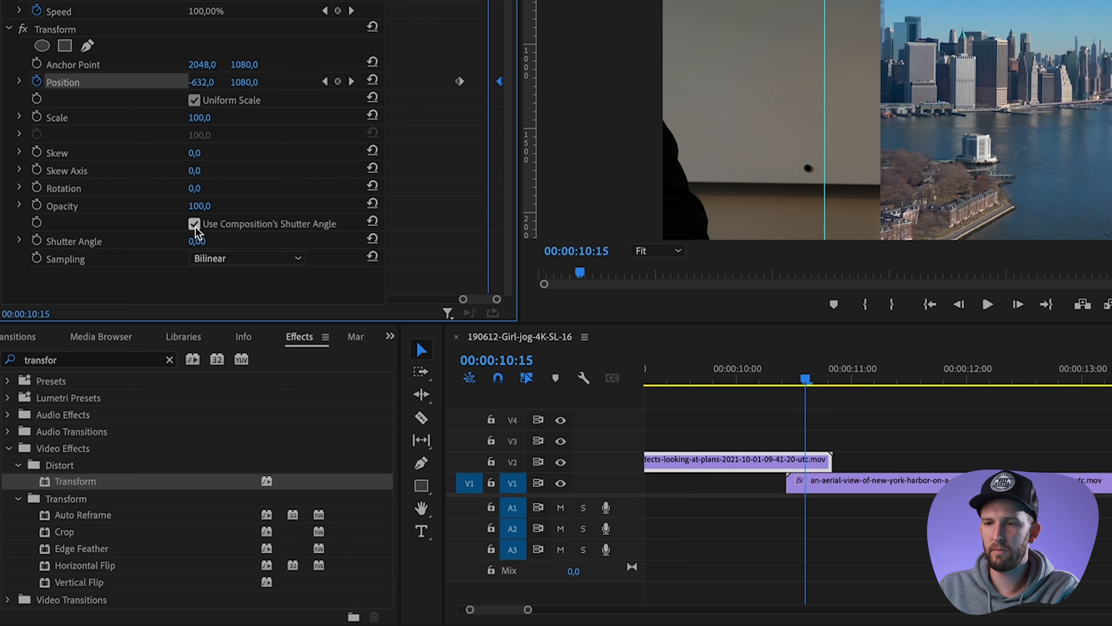
{"action": "left_click", "coordinate": [195, 224]}
{"action": "left_click", "coordinate": [212, 239]}
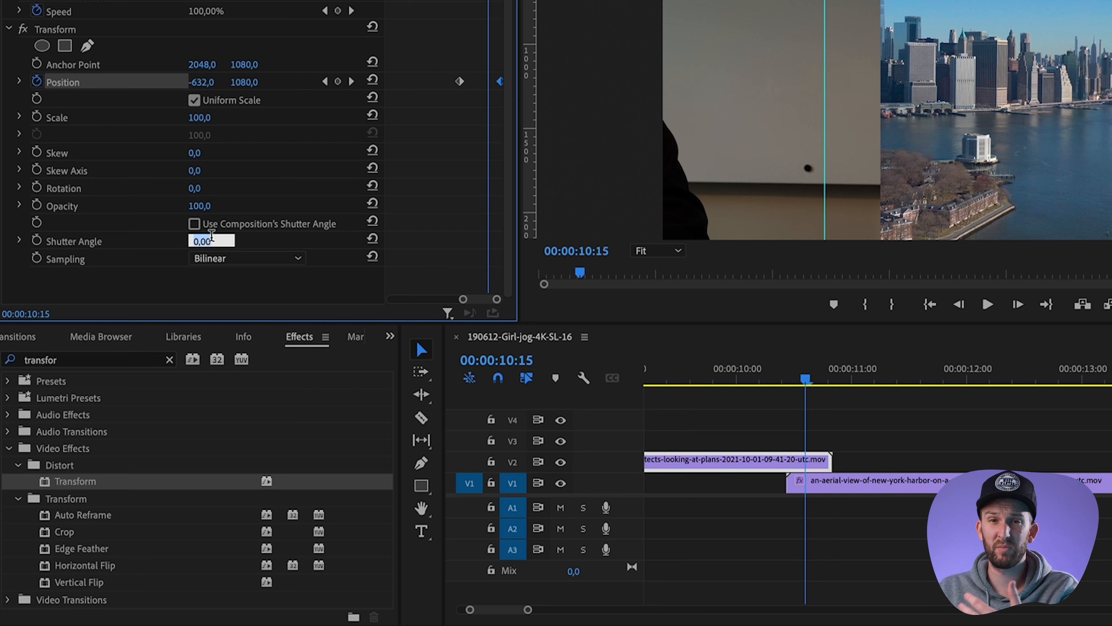
{"action": "type", "text": "250"}
{"action": "key", "text": "Return"}
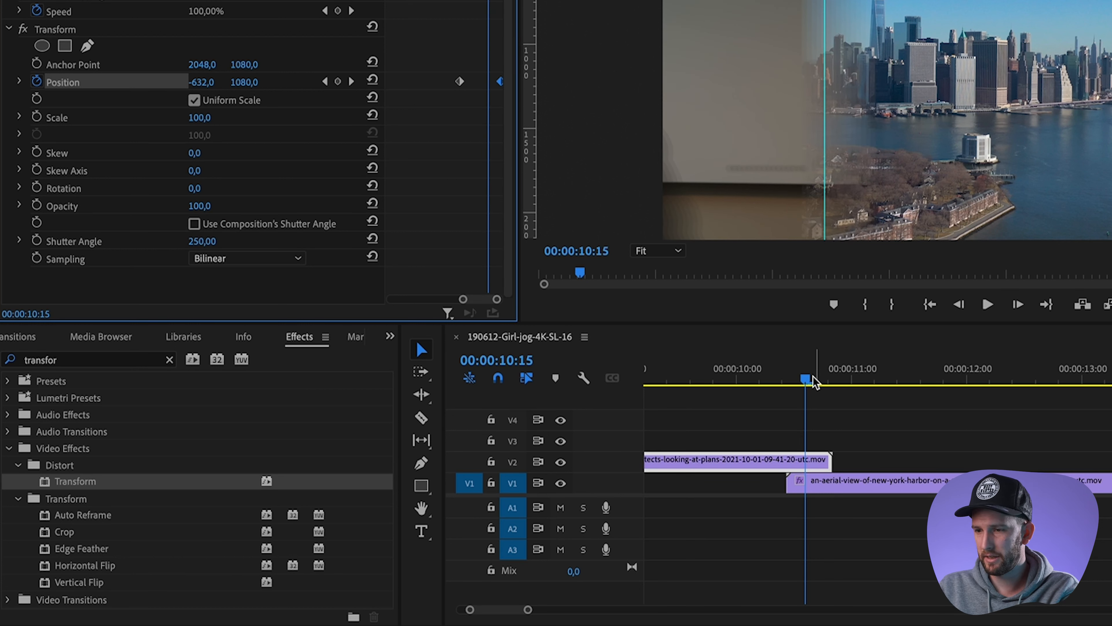
Step: Play back the slide transition from the architects clip to the harbor clip
{"action": "left_click_drag", "start_coordinate": [813, 382], "coordinate": [668, 382]}
{"action": "key", "text": "minus"}
{"action": "key", "text": "minus"}
{"action": "left_click", "coordinate": [853, 378]}
{"action": "key", "text": "space"}
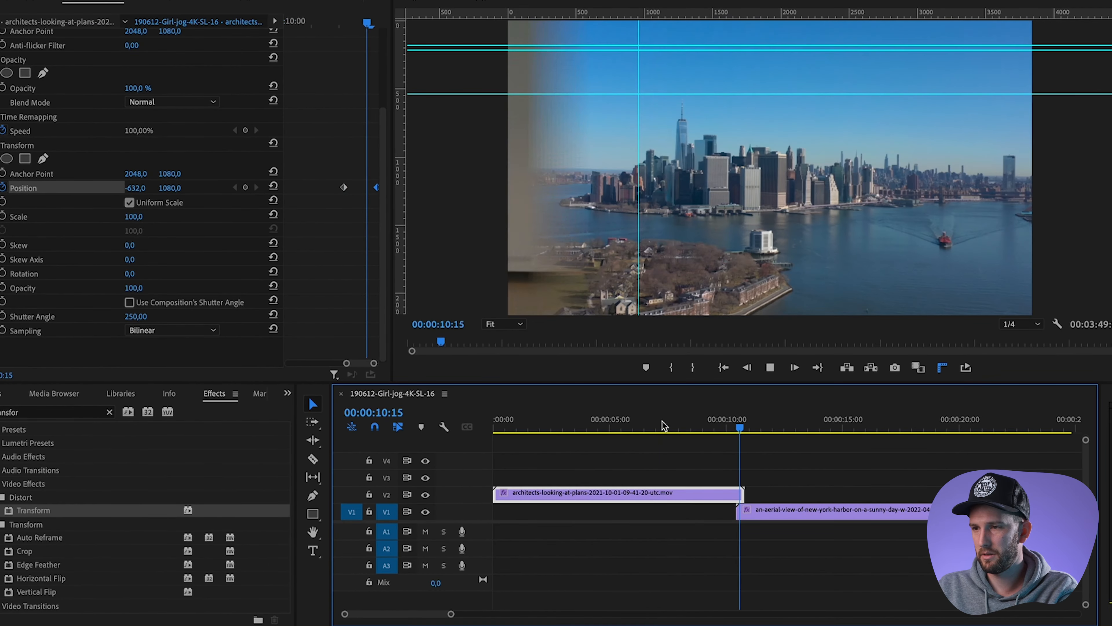
{"action": "key", "text": "space"}
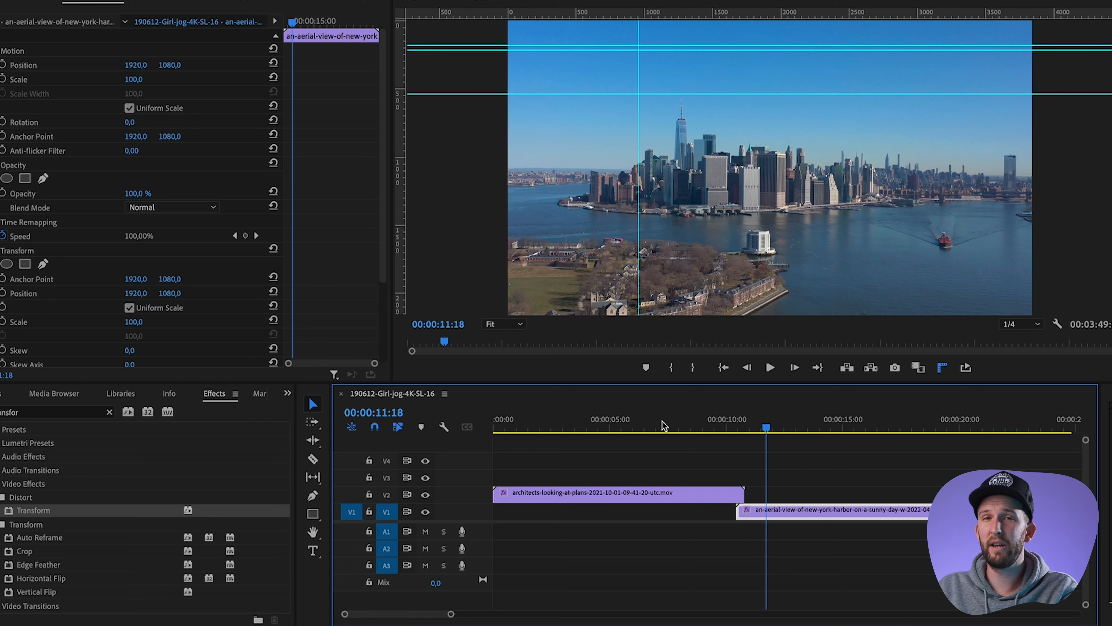